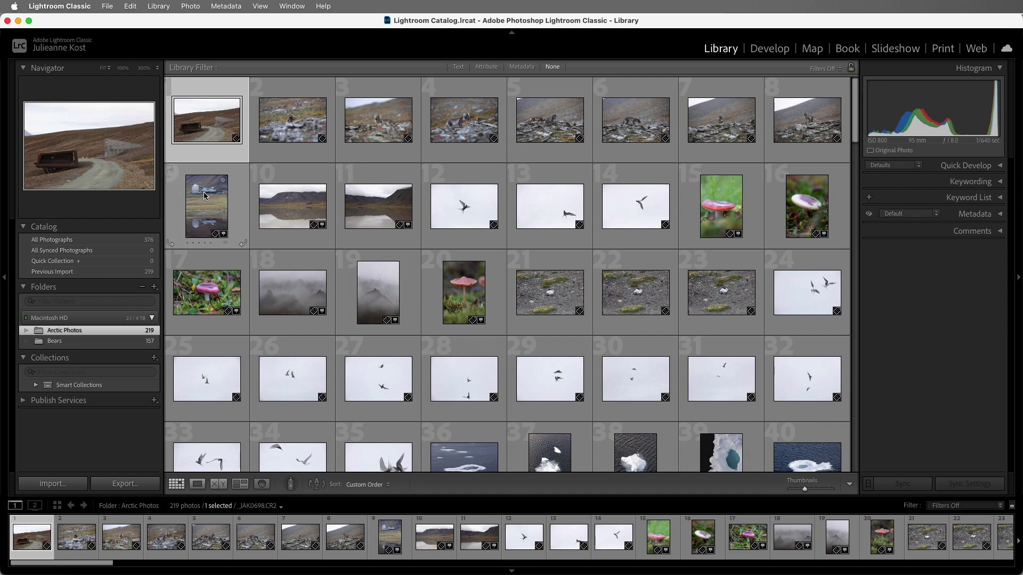
Create a new folder named Greenland inside Image Vault and add it to the catalog.
click(154, 287)
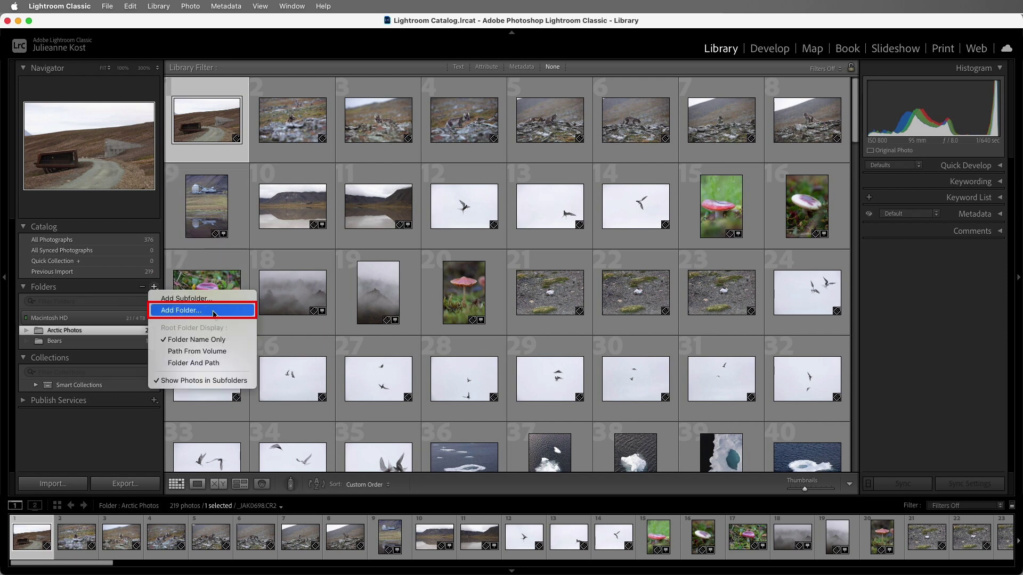
click(214, 311)
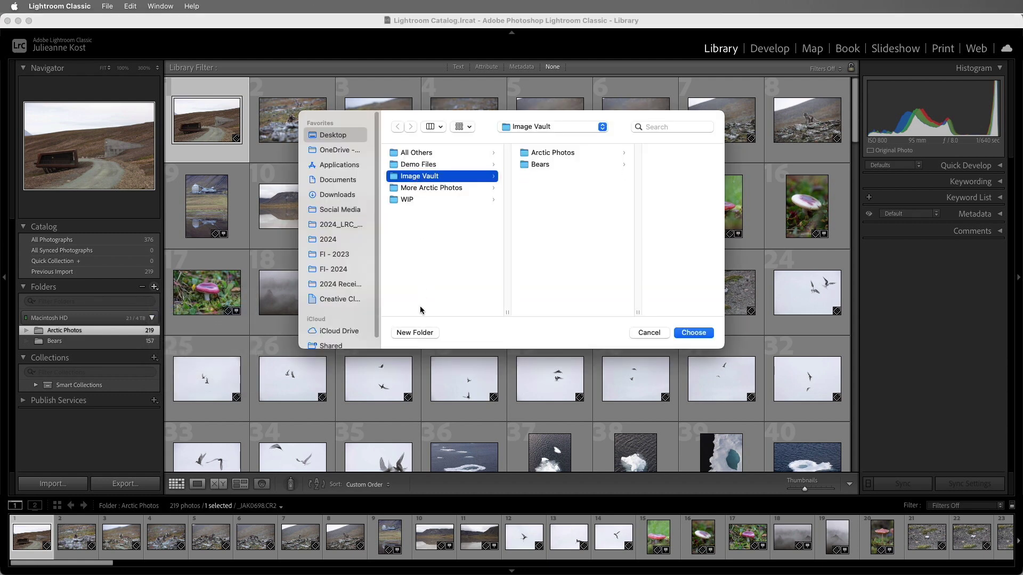
click(421, 333)
key(BackSpace)
text(Greenland)
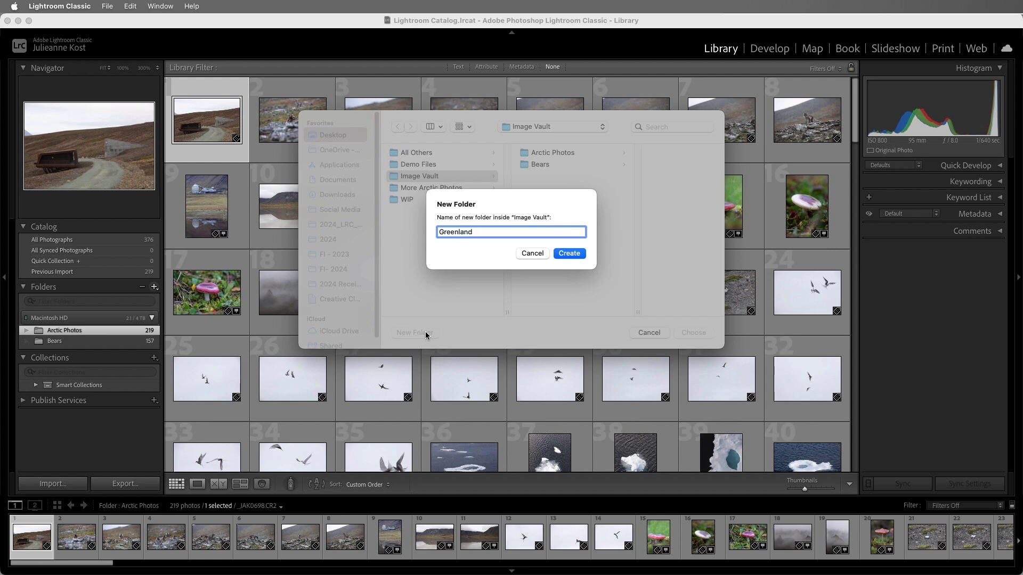
click(577, 257)
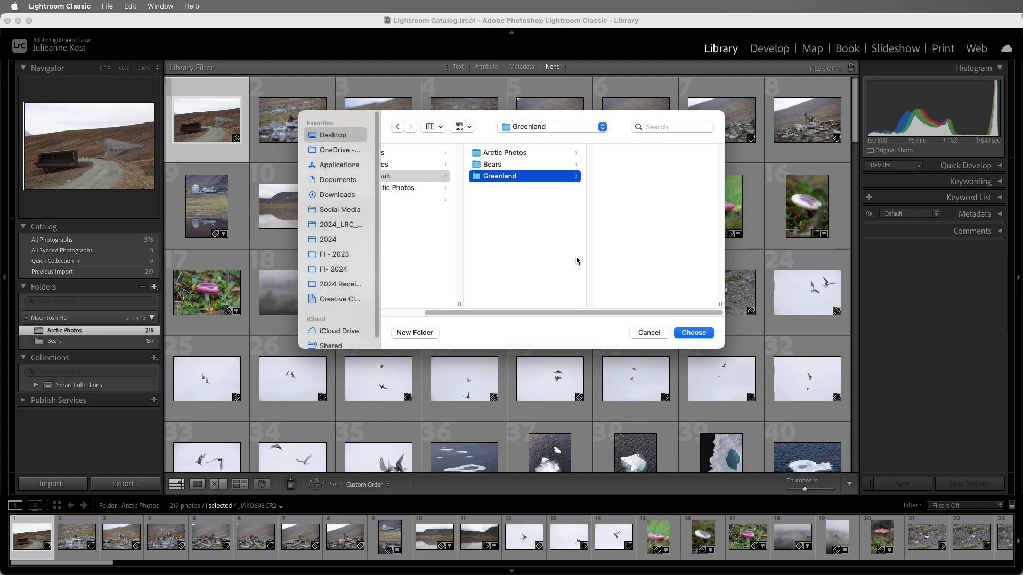
click(699, 333)
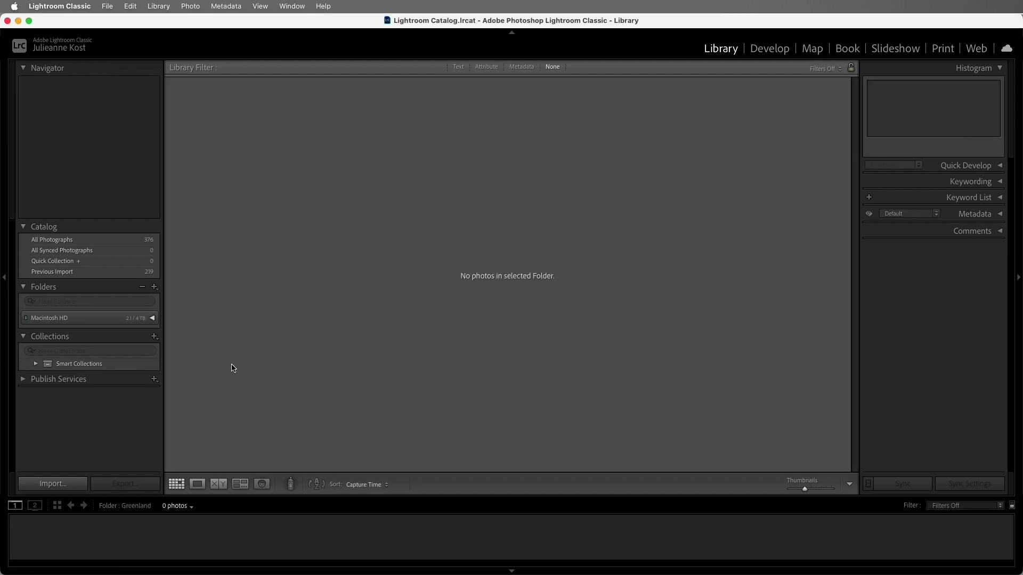
Expand Macintosh HD, reveal the Greenland folder in Finder, and return to Lightroom.
click(112, 320)
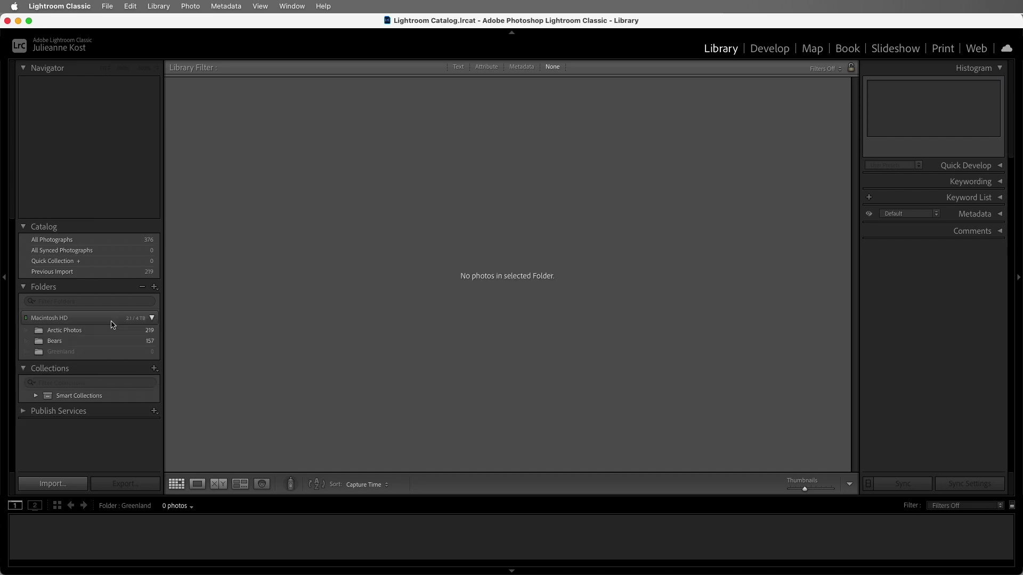
right_click(107, 353)
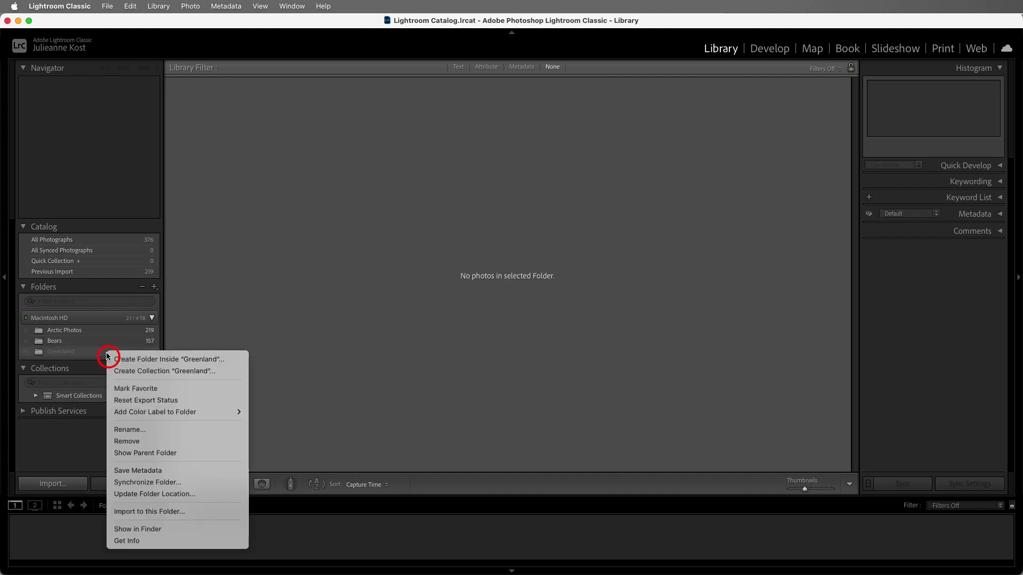
click(170, 530)
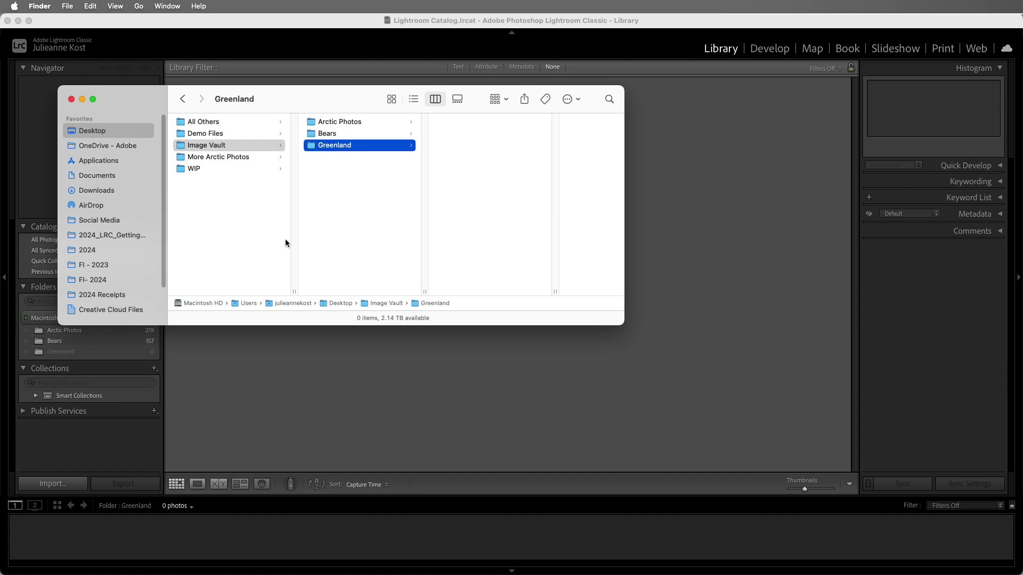
key(super+Tab)
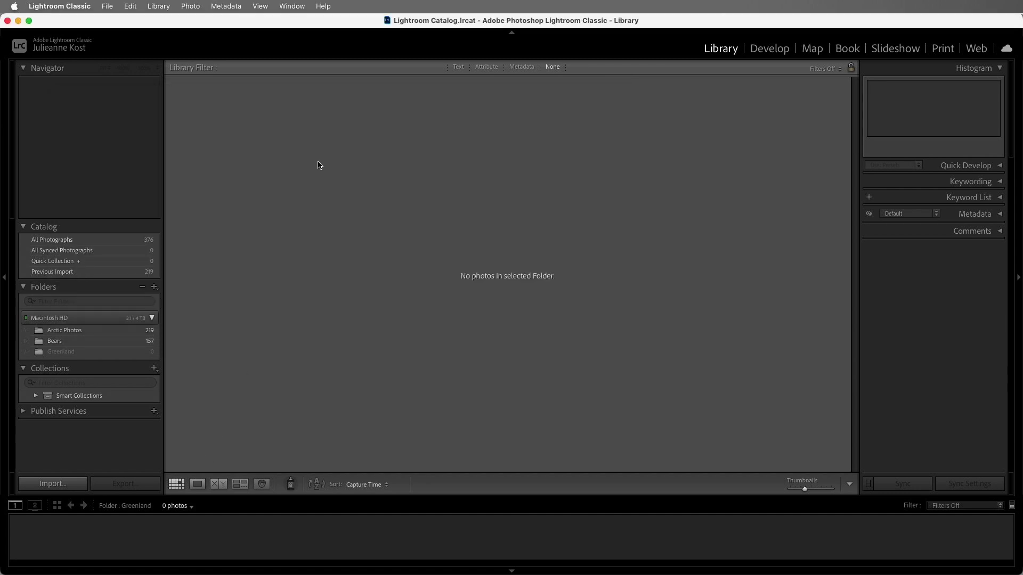
Move Arctic Photos images 156–219 into the Greenland folder and view them there.
click(155, 330)
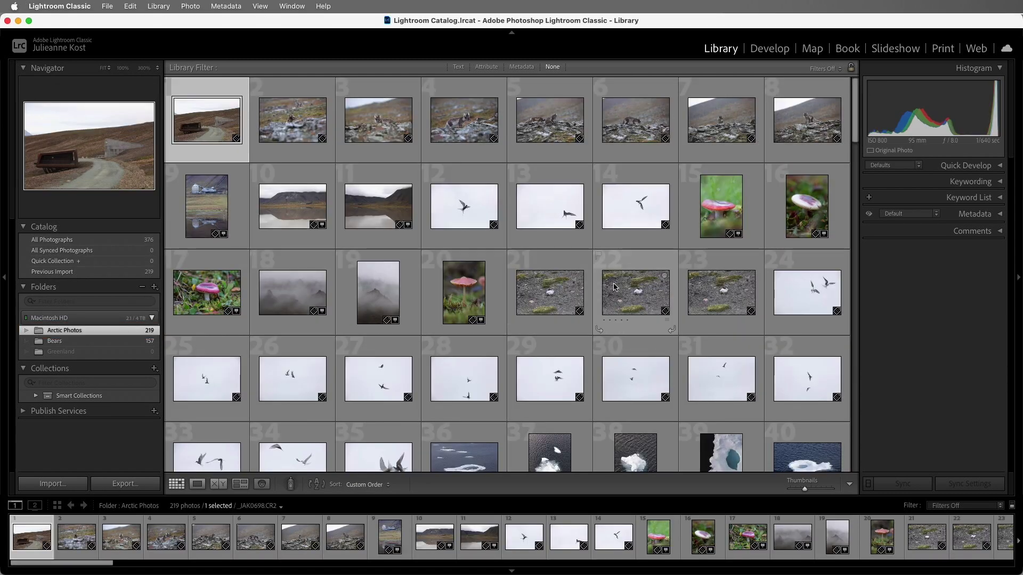
drag(855, 124, 855, 456)
click(420, 417)
scroll(479, 244, up, 3)
scroll(479, 244, up, 6)
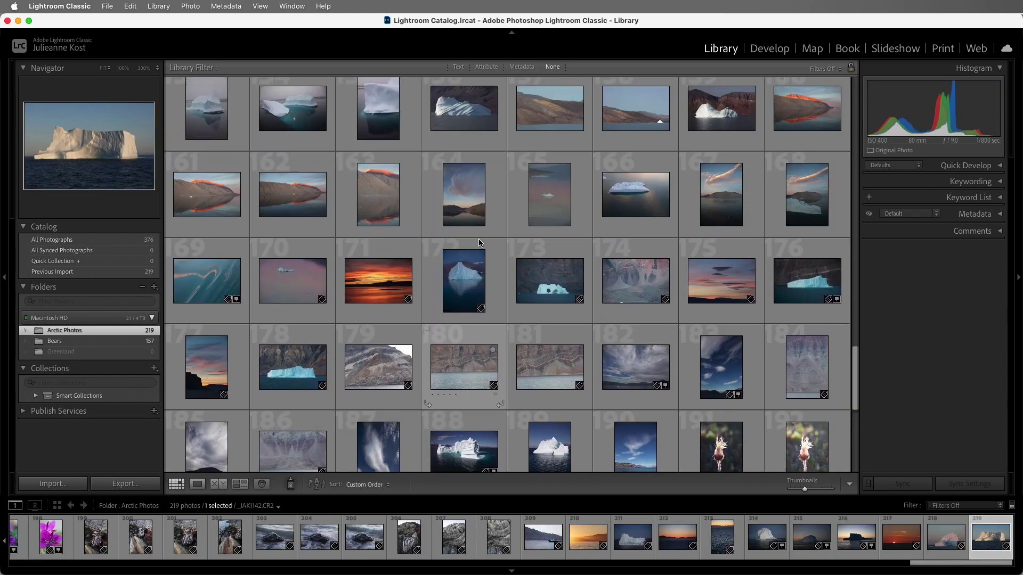
shift+click(479, 239)
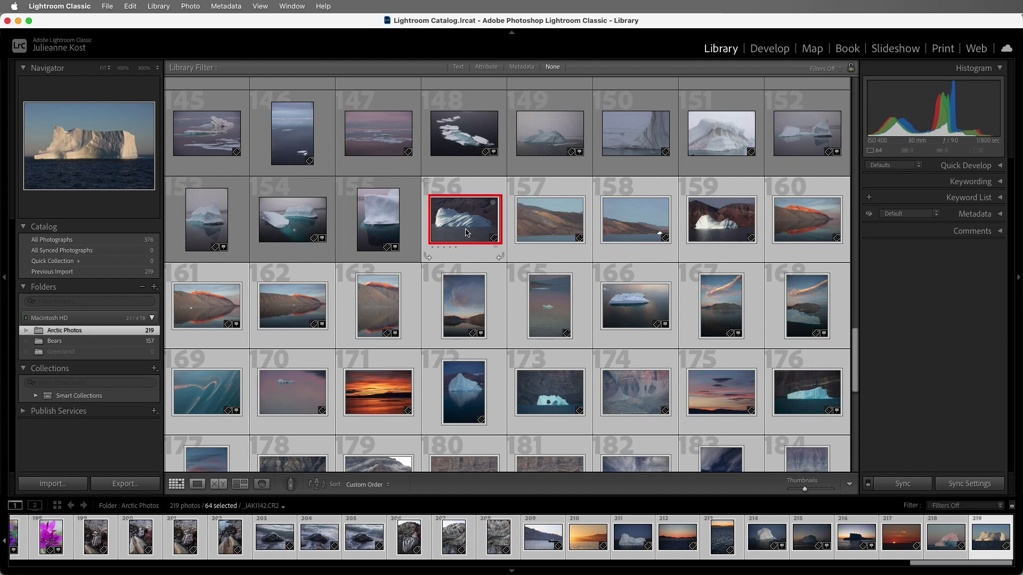
drag(466, 233, 134, 354)
click(134, 353)
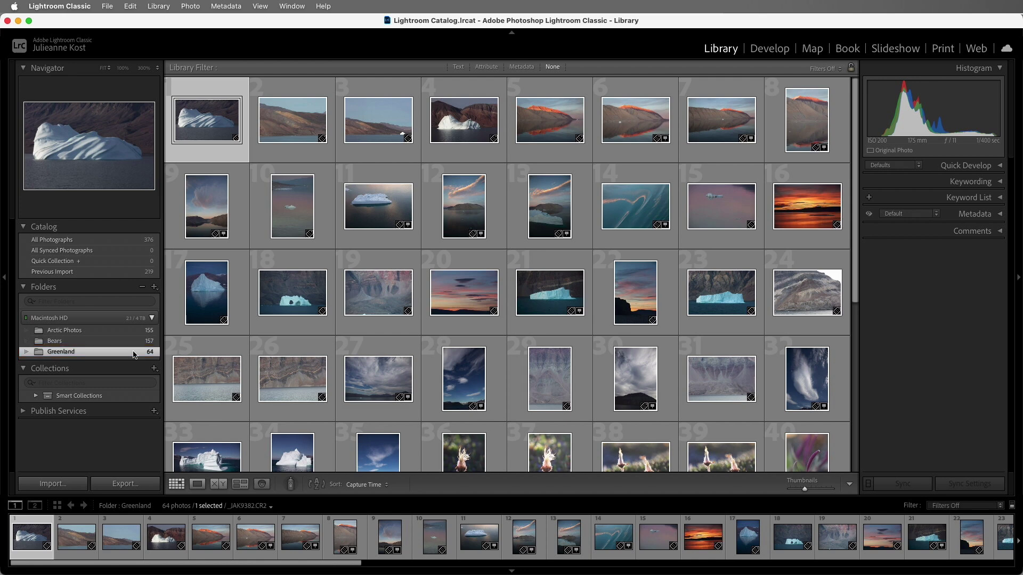
right_click(204, 128)
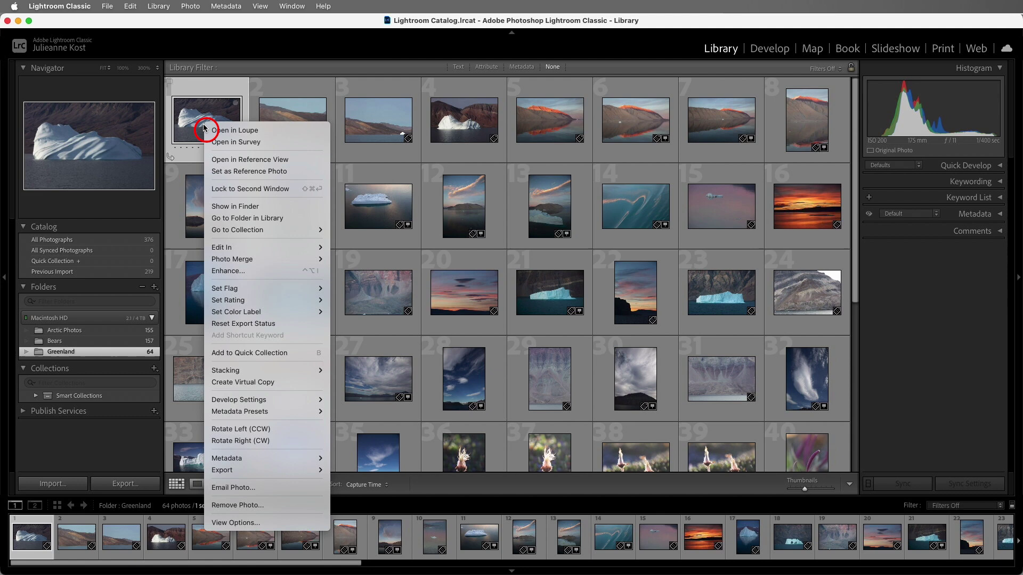
click(276, 208)
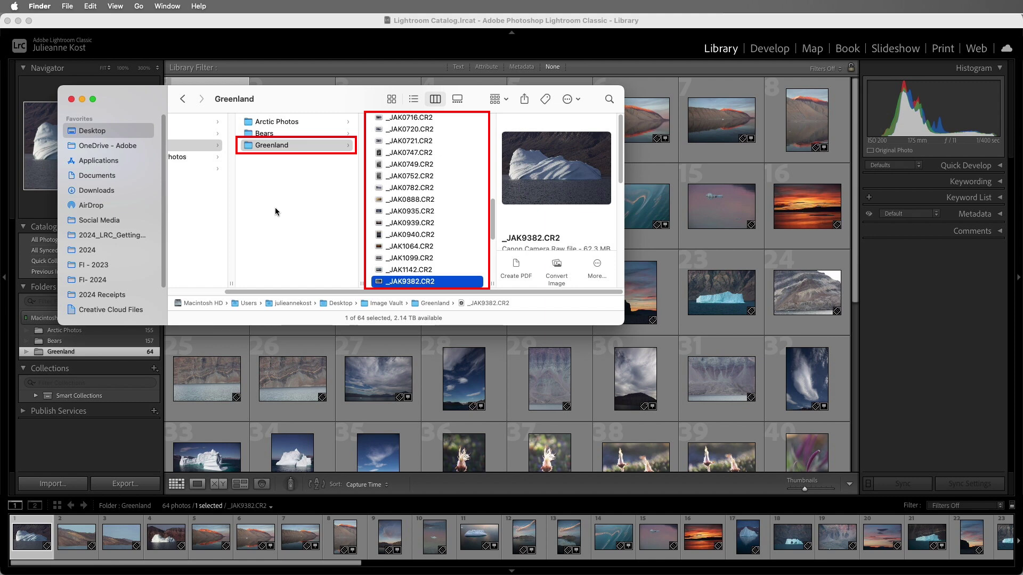
key(super+Tab)
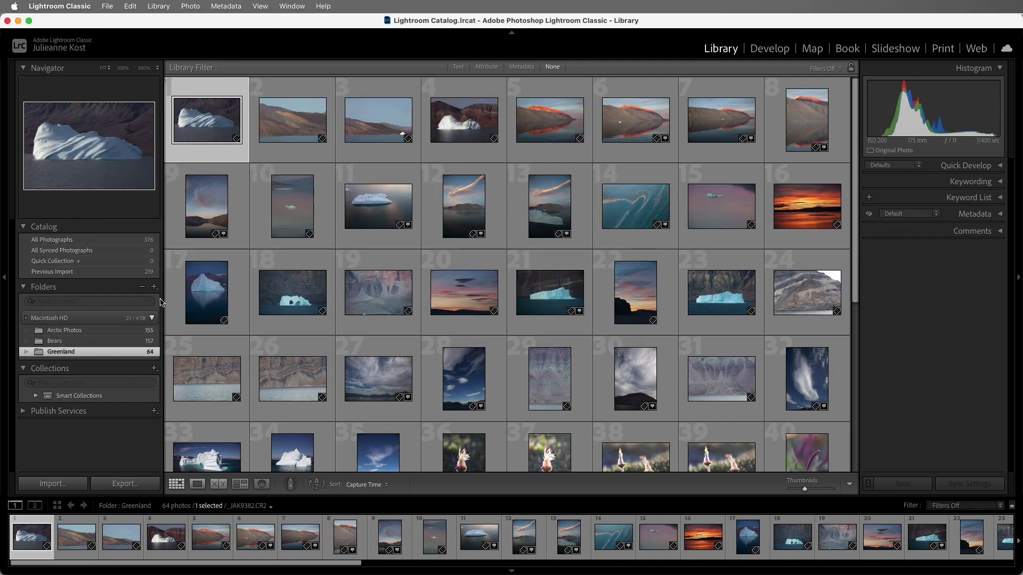
In Arctic Photos, select photos 12–14 and 24–35.
click(131, 331)
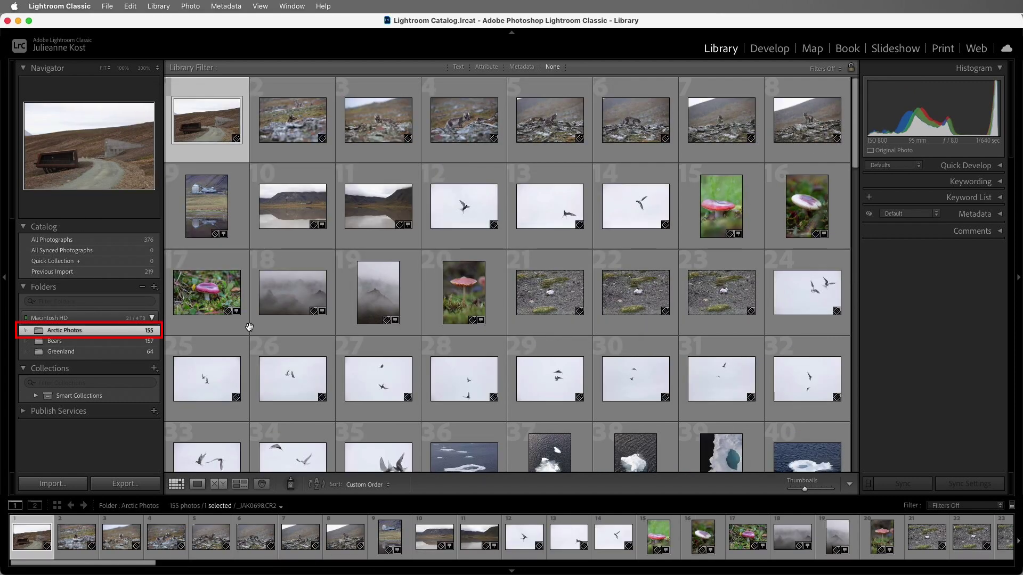
click(799, 292)
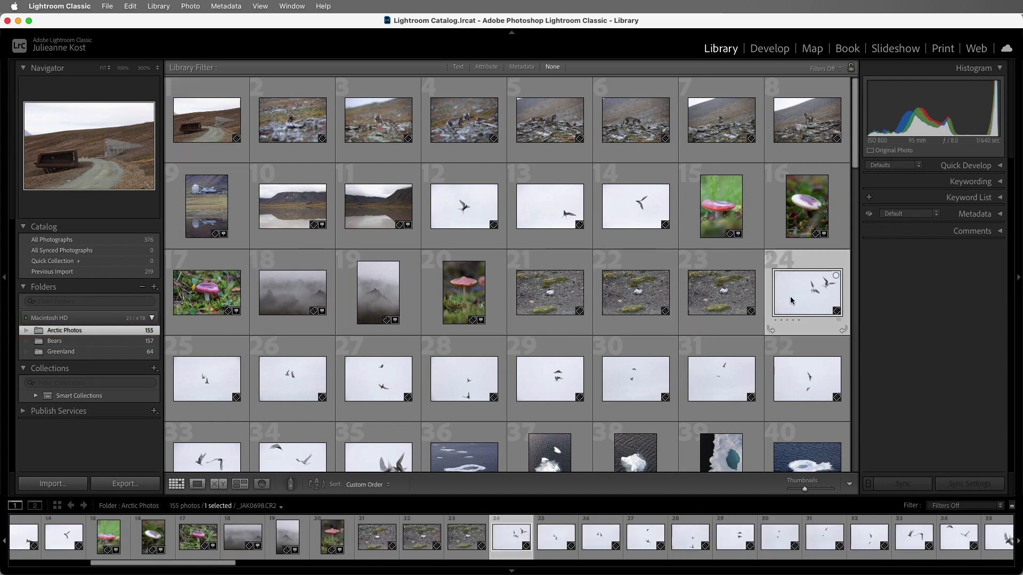
shift+click(378, 450)
super+click(464, 207)
super+click(550, 206)
super+click(636, 207)
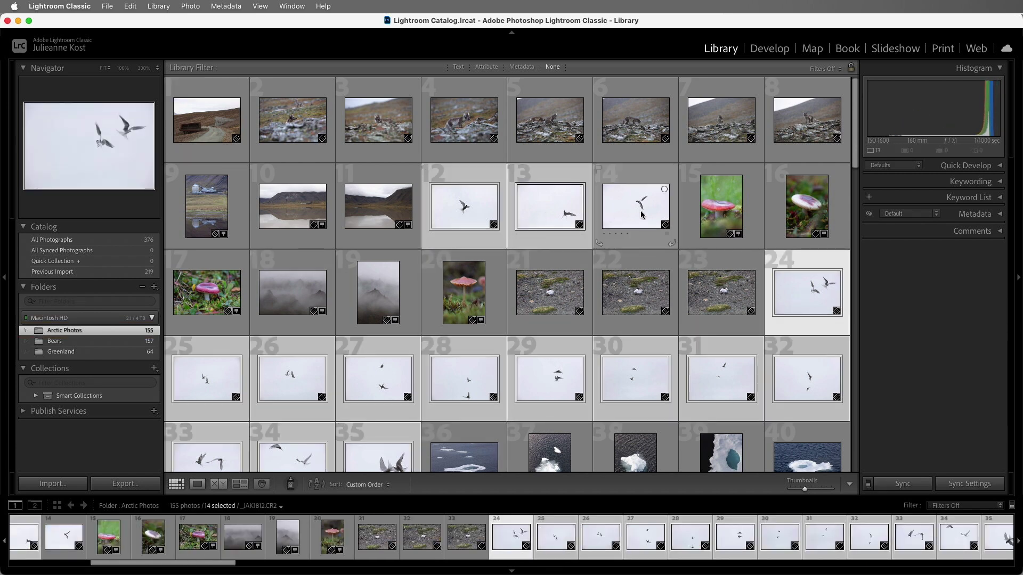
Create a Terns subfolder that includes the selected photos.
click(154, 287)
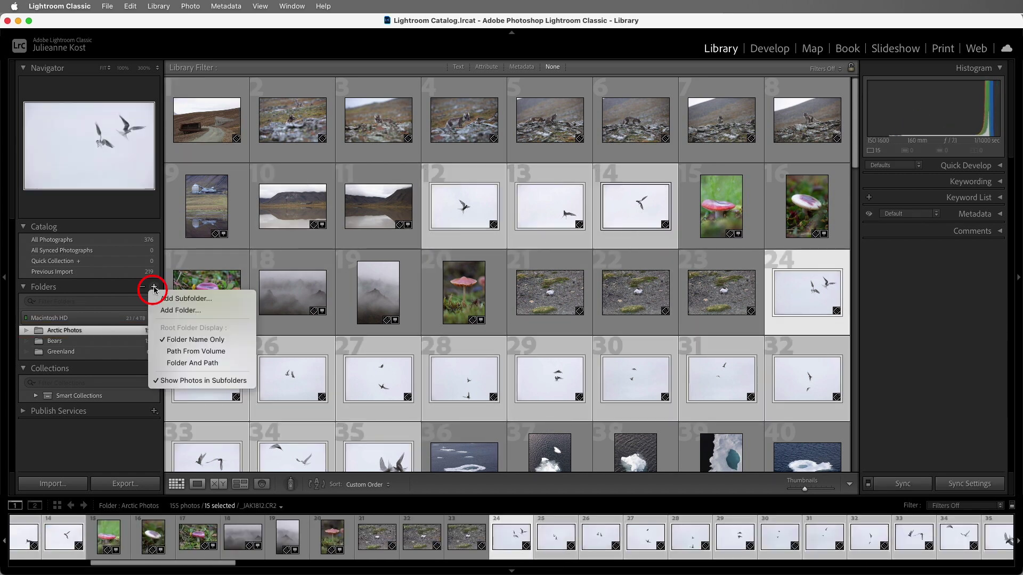
click(227, 299)
text(Terns)
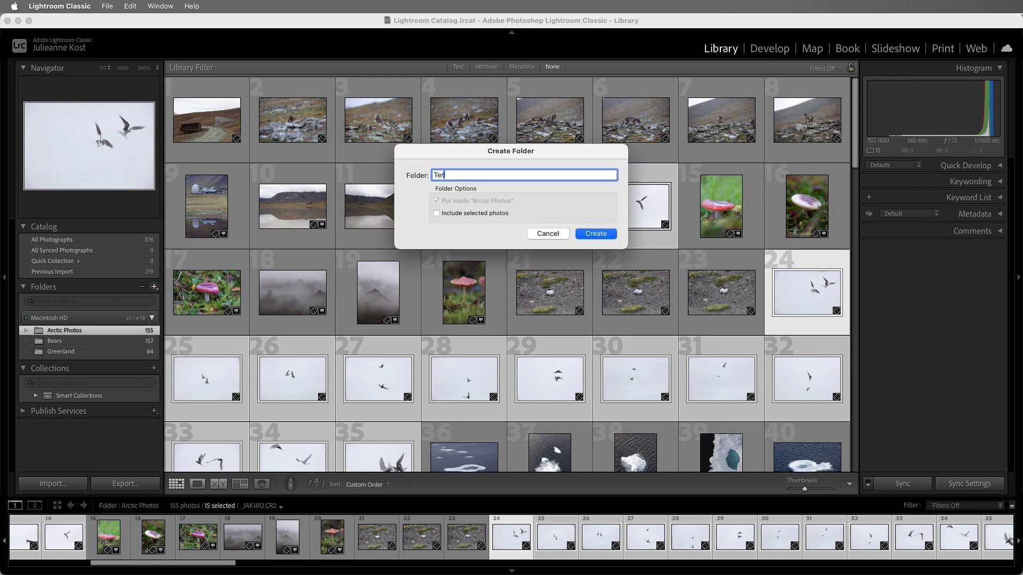
click(436, 213)
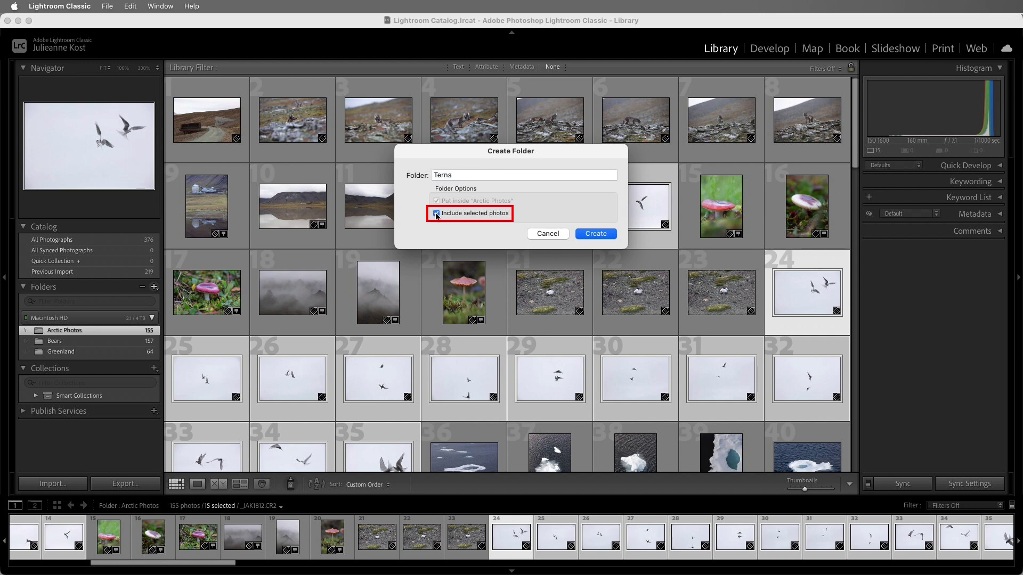
click(593, 235)
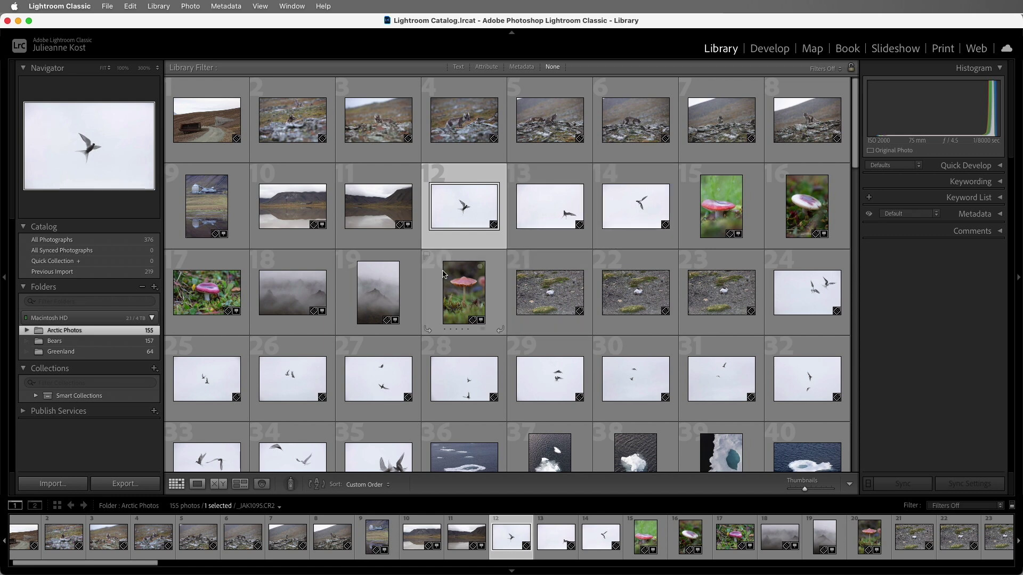
Turn off Show Photos in Subfolders to view Terns' 15 photos, then turn it back on.
click(27, 331)
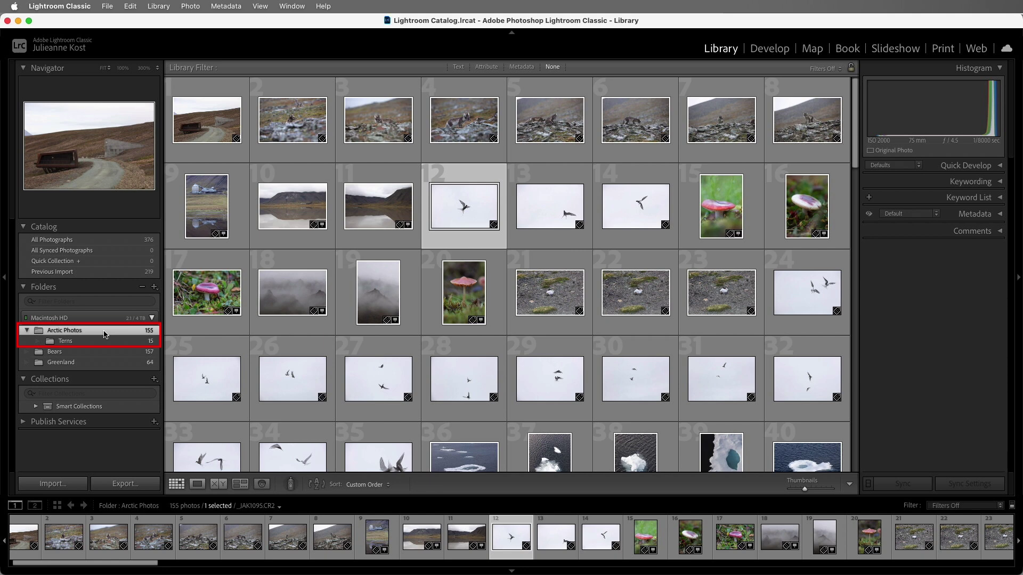
click(154, 287)
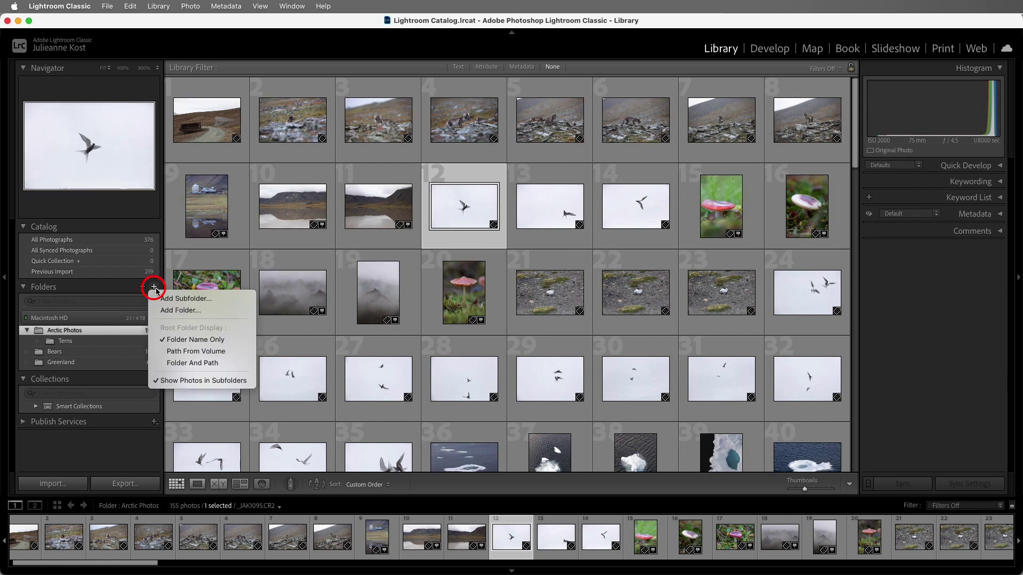
click(191, 380)
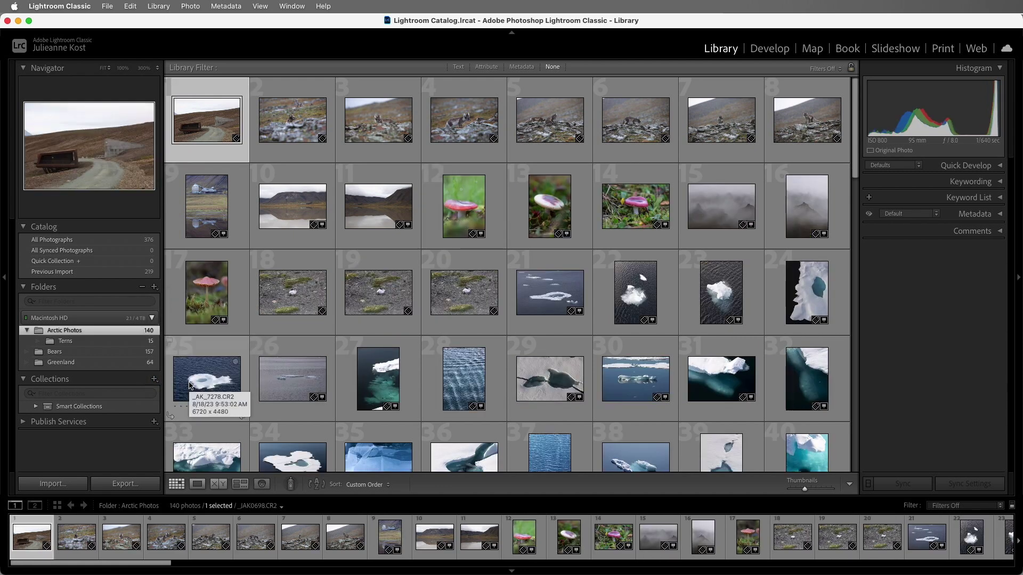
click(118, 342)
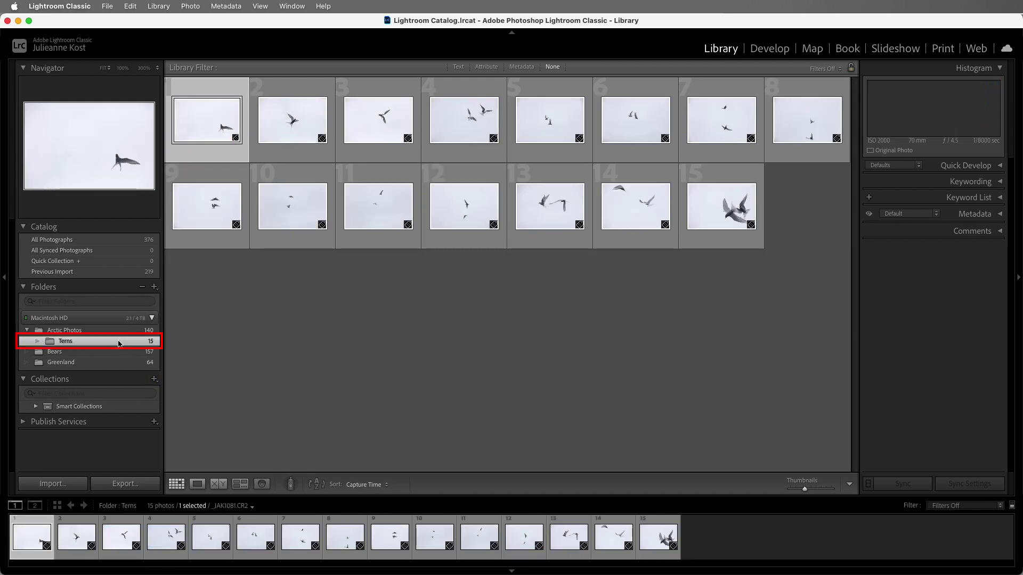
click(153, 287)
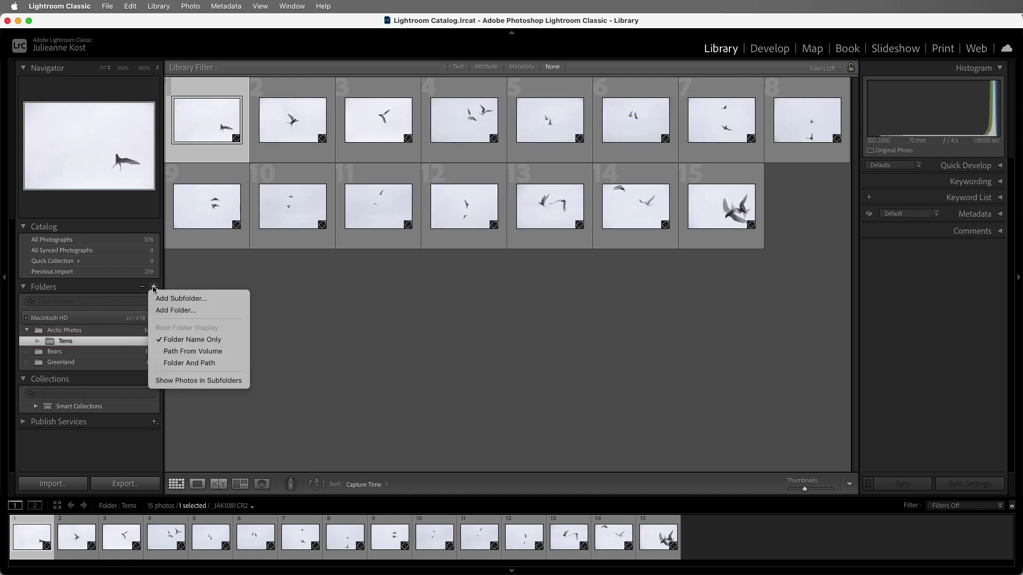
click(182, 382)
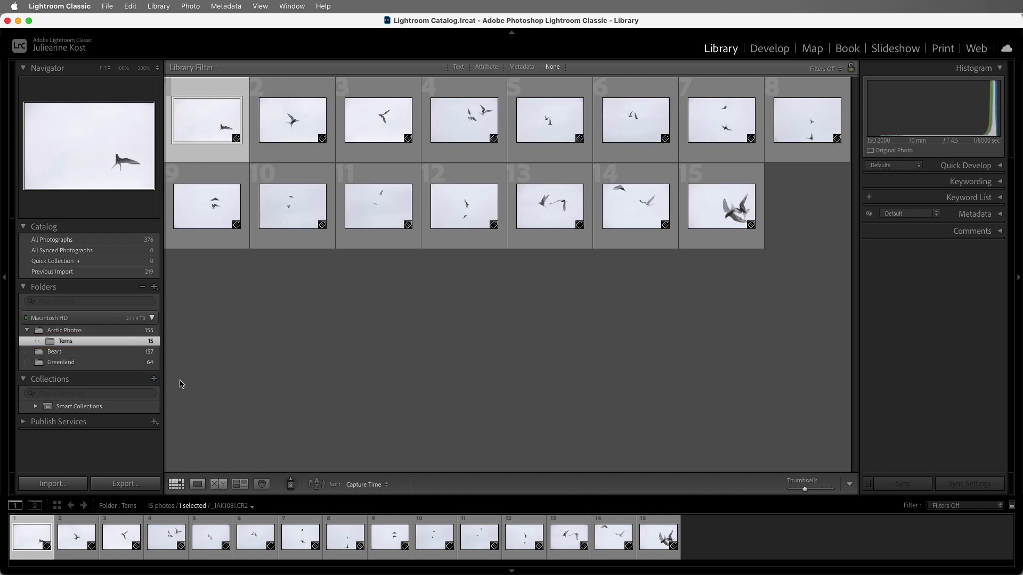
Use Show Parent Folder on Arctic Photos to display Image Vault with 376 photos.
click(132, 333)
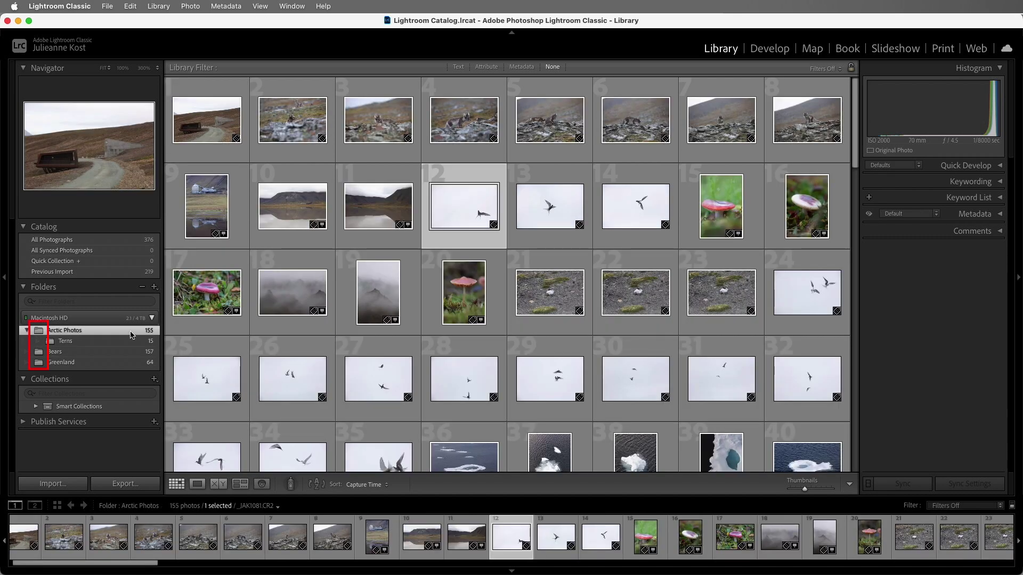
click(130, 332)
right_click(130, 333)
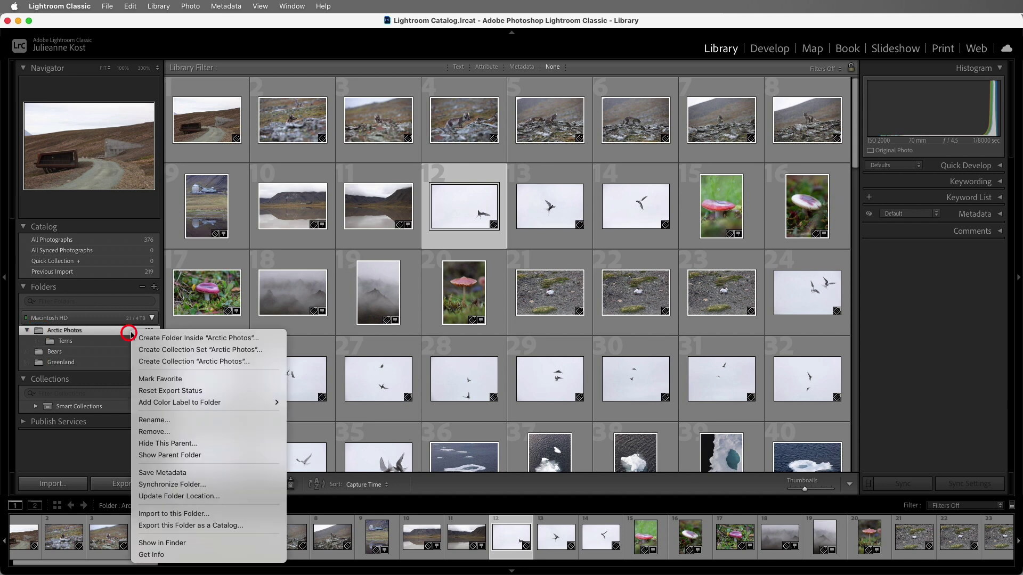
click(214, 457)
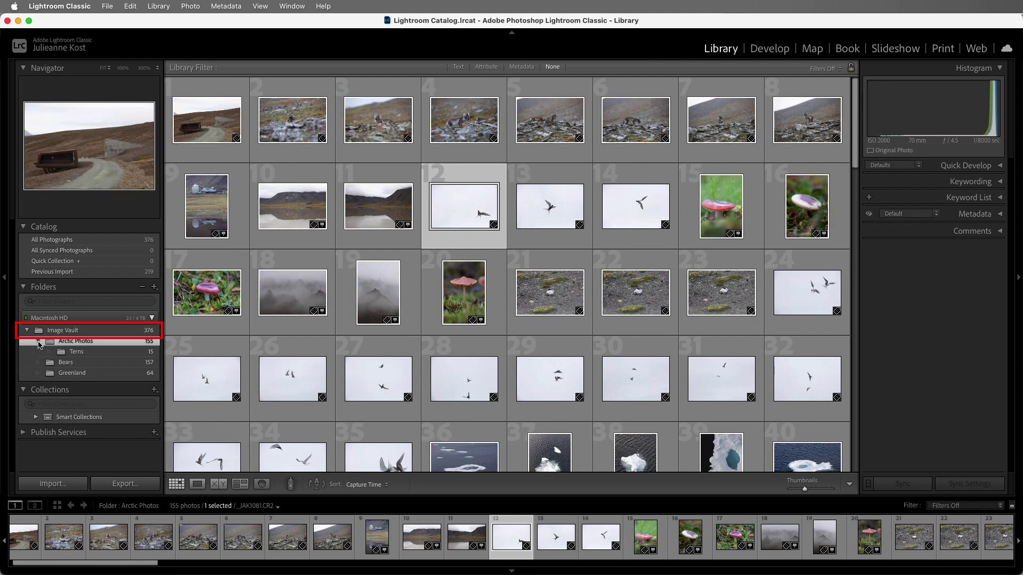
In Finder, move More Arctic Photos into Image Vault, then return to Lightroom.
key(super+Tab)
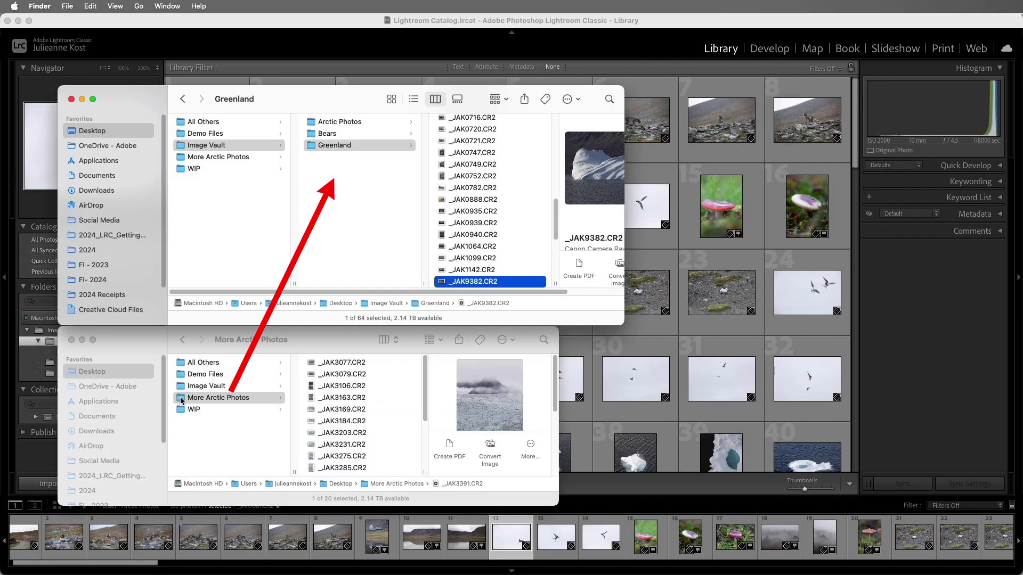
drag(181, 401, 345, 220)
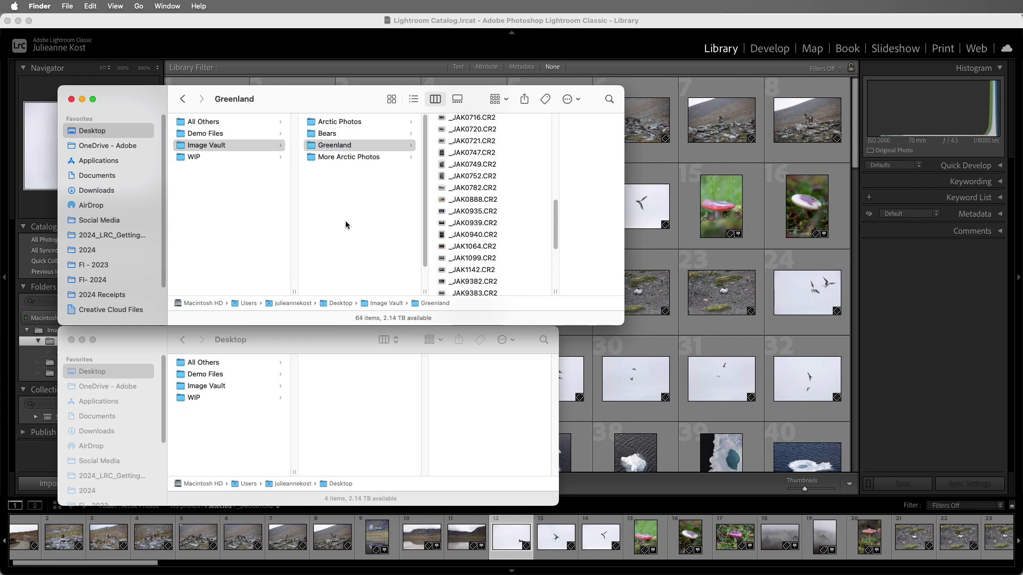
key(super+Tab)
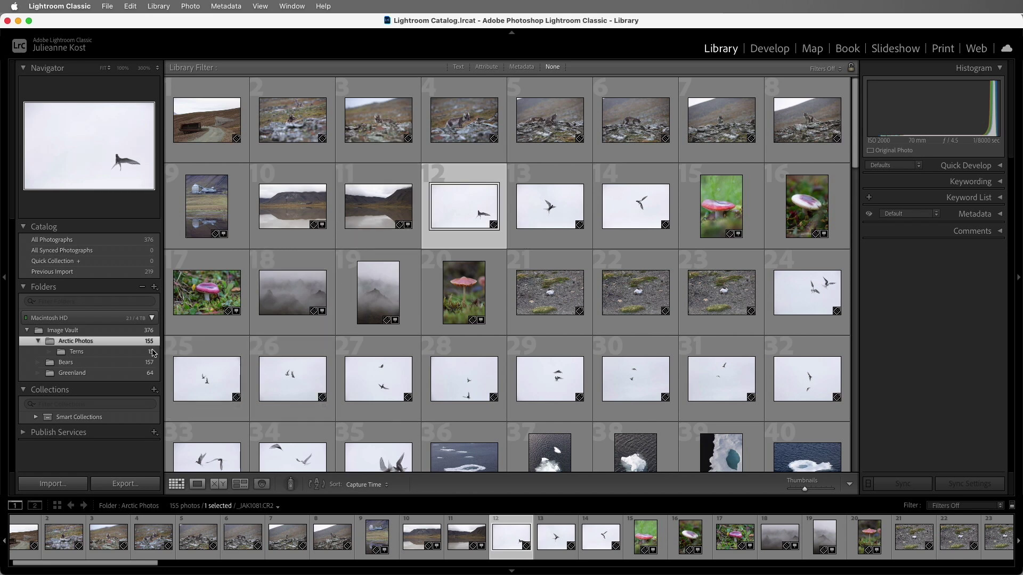
Synchronize the Image Vault folder with the import dialog enabled.
click(113, 332)
right_click(113, 334)
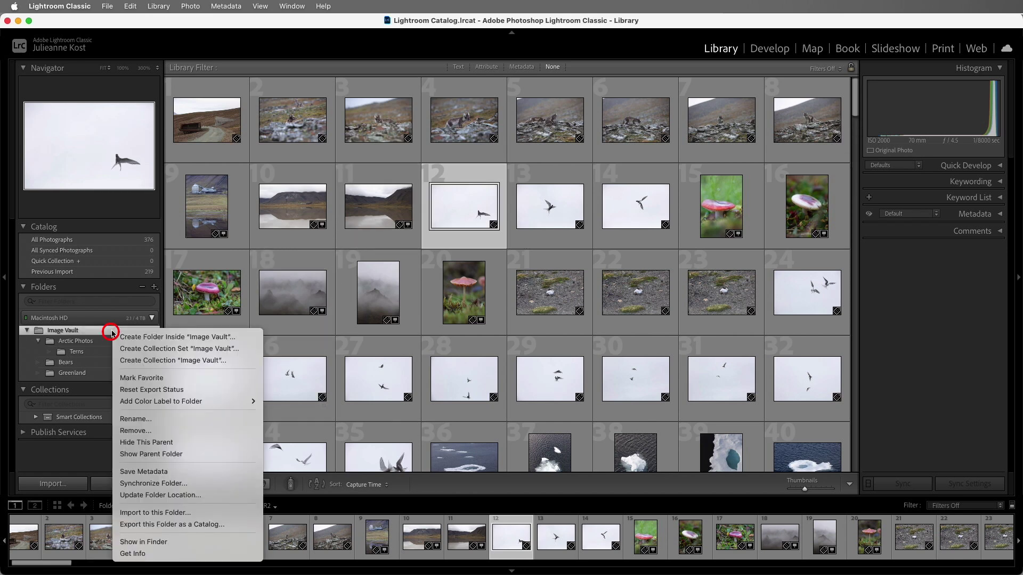
click(204, 485)
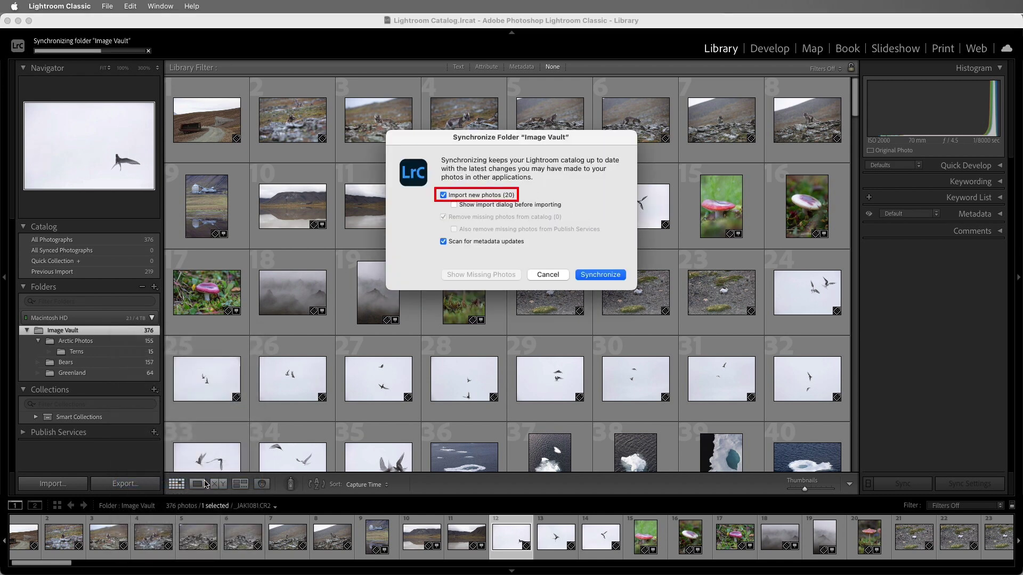
click(453, 205)
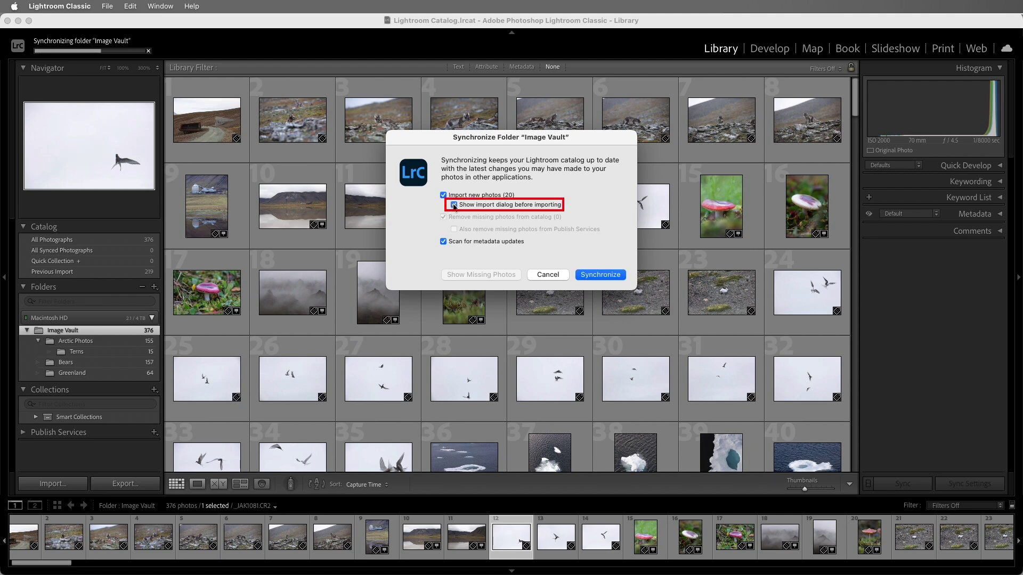
click(593, 275)
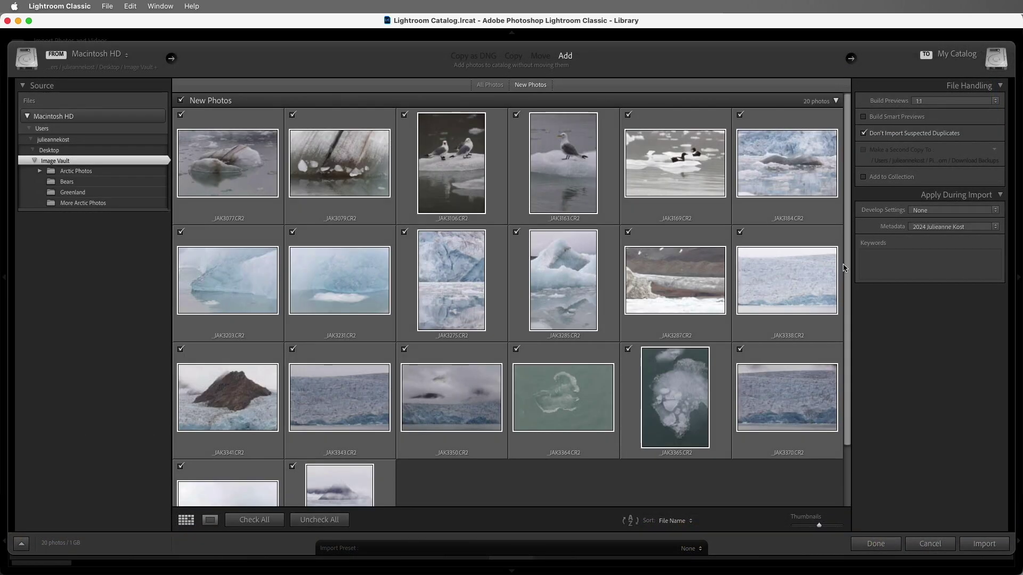
Add the keyword Arctic and import the 20 new photos.
click(888, 263)
text(Arctic)
click(890, 265)
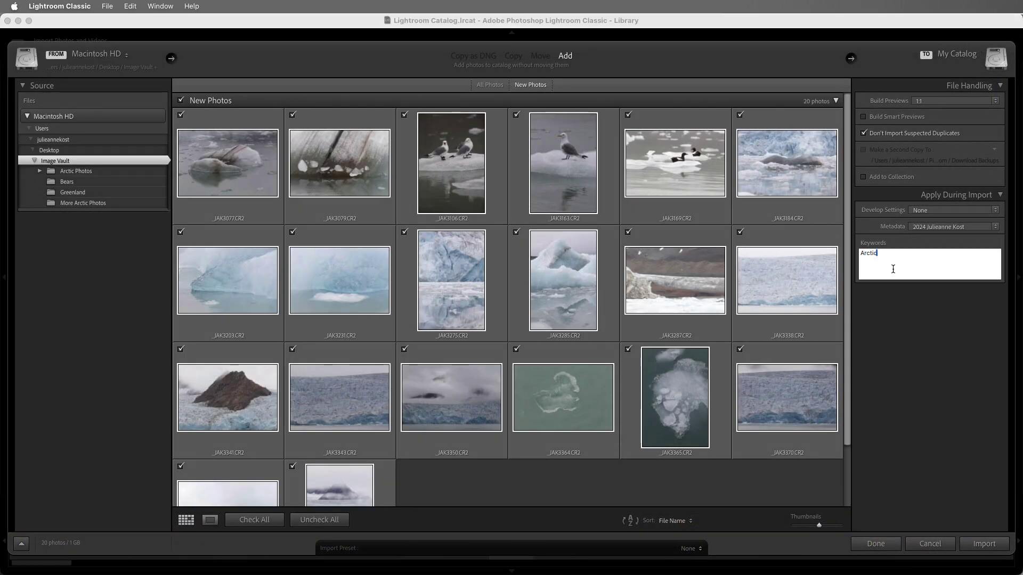
click(994, 544)
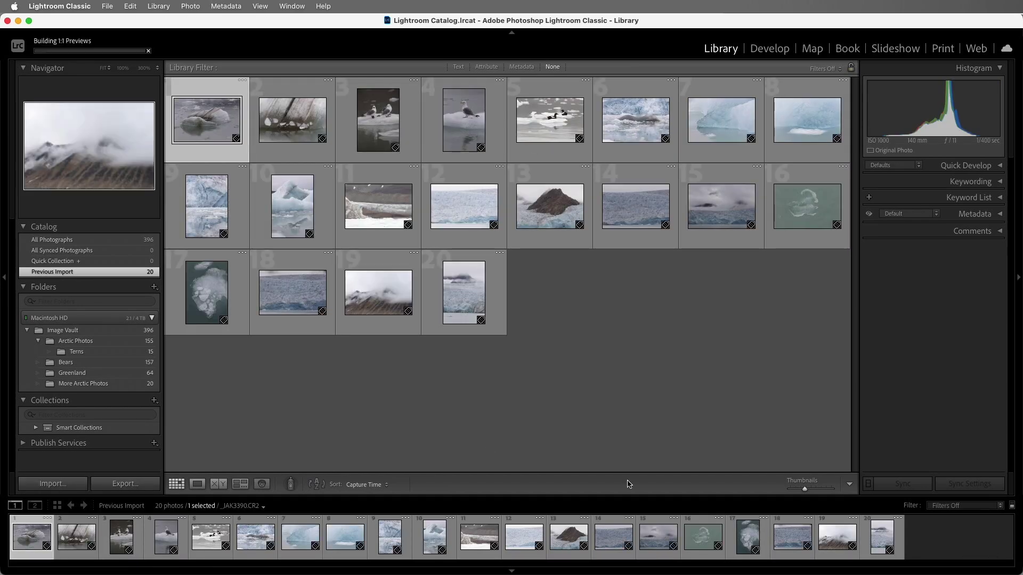
Move all 20 photos from More Arctic Photos into Arctic Photos.
click(128, 384)
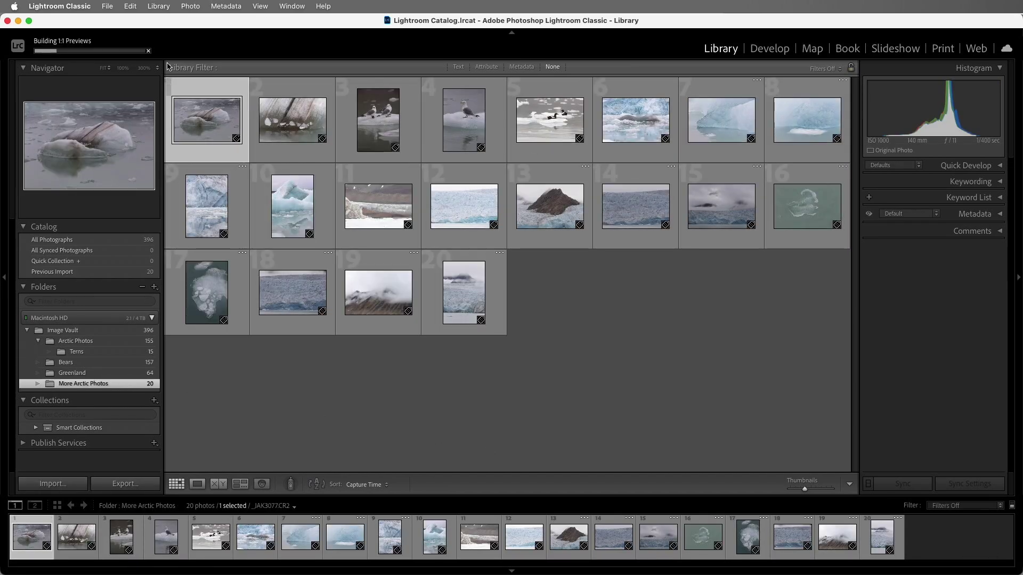
click(131, 6)
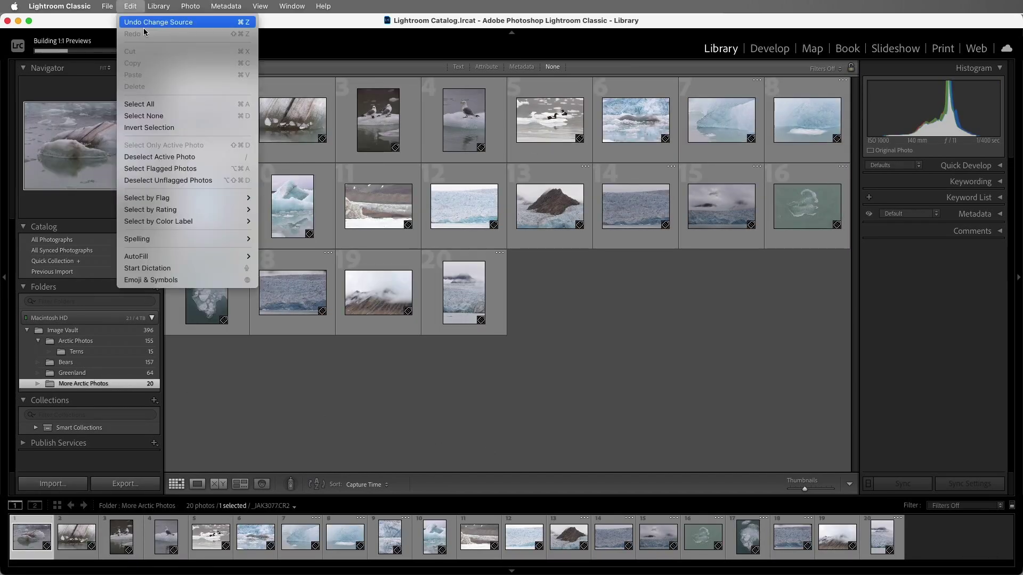
click(171, 104)
drag(196, 292, 128, 344)
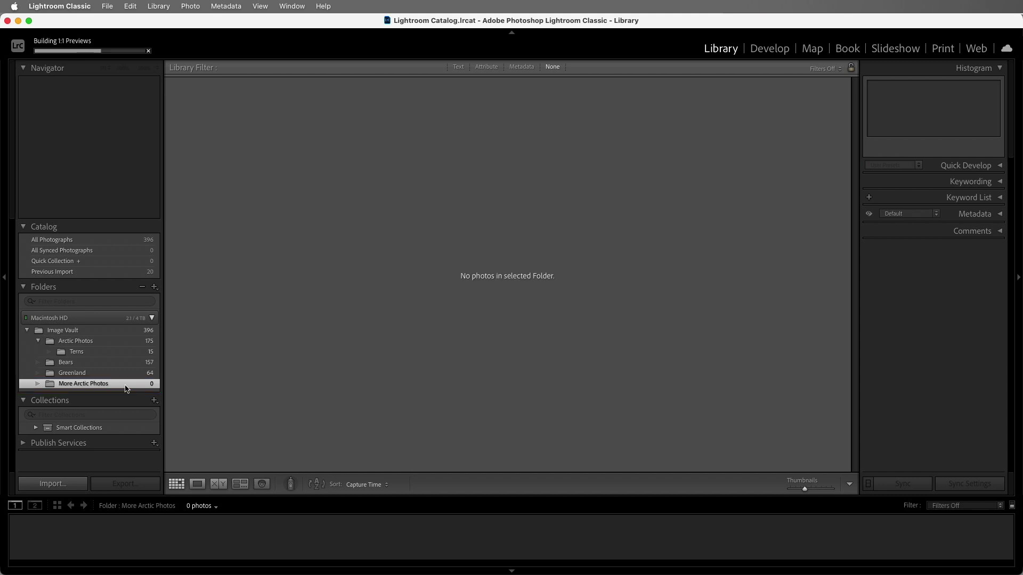
Remove the empty More Arctic Photos folder and check the result in Finder.
right_click(126, 388)
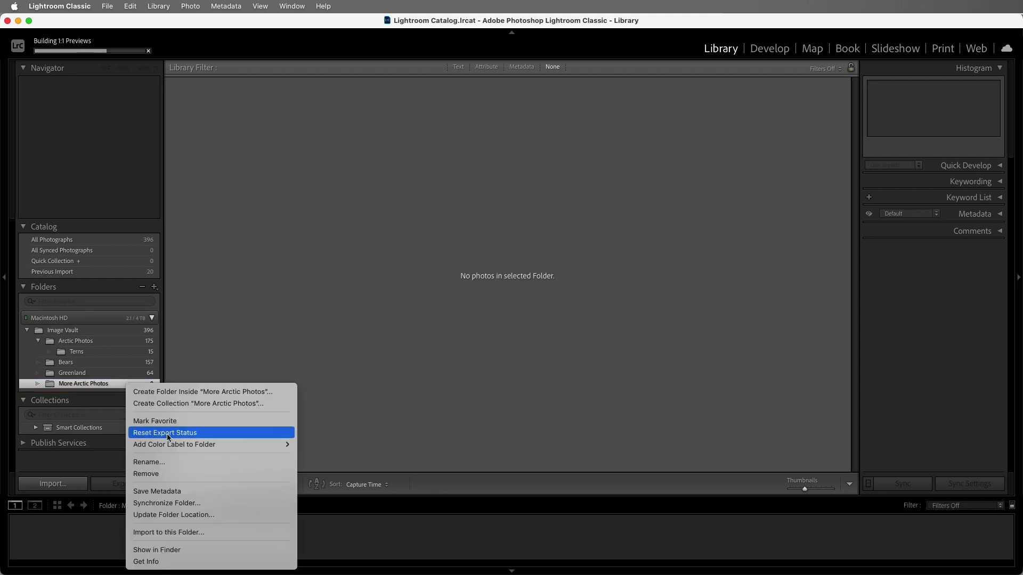
click(191, 474)
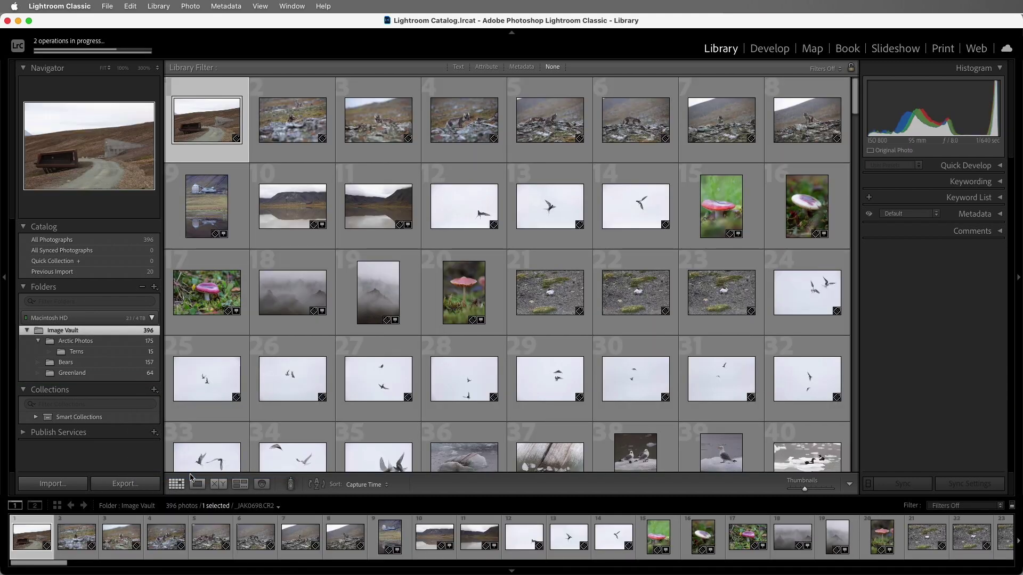
key(super+Tab)
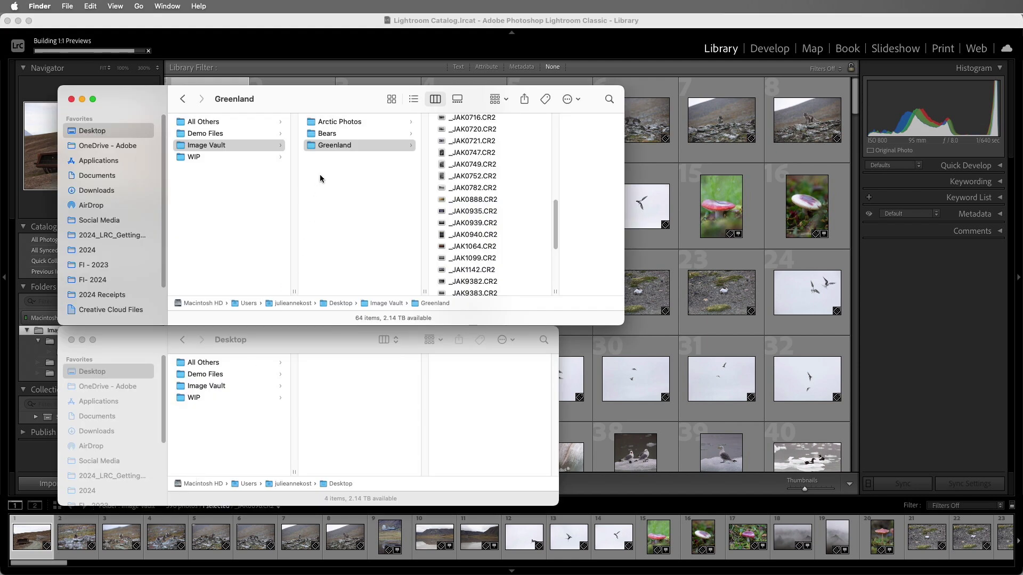
key(super+Tab)
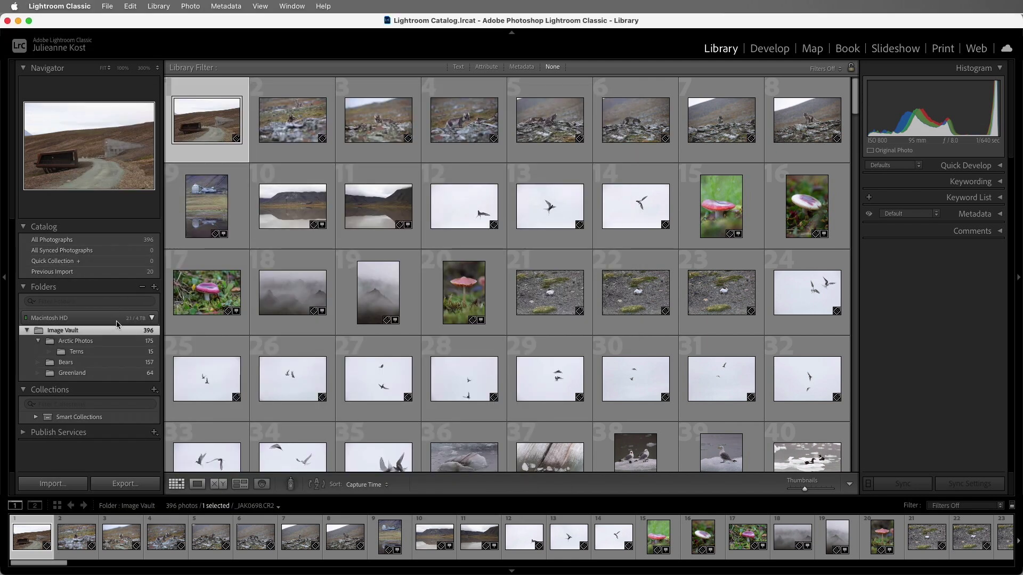
Rename the Arctic Photos folder to Arctic.
right_click(108, 344)
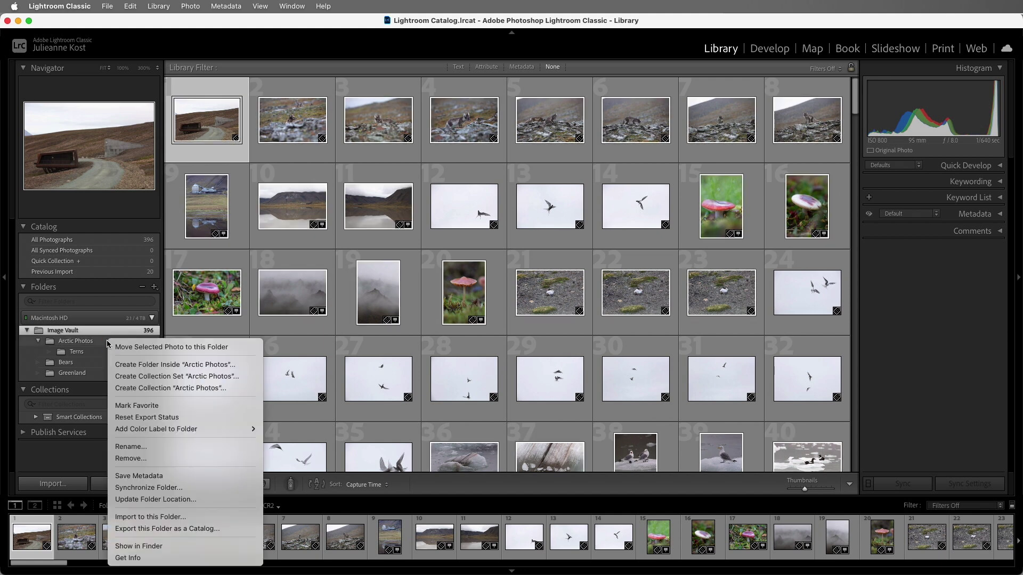
click(146, 452)
key(Right)
key(BackSpace)
key(BackSpace)
key(BackSpace)
key(BackSpace)
key(BackSpace)
key(BackSpace)
key(BackSpace)
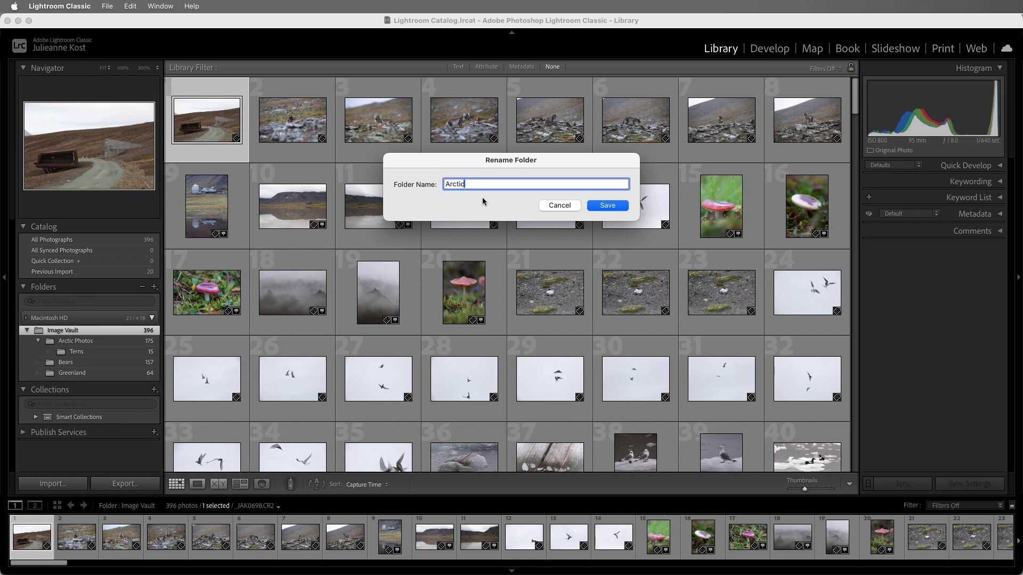
click(604, 206)
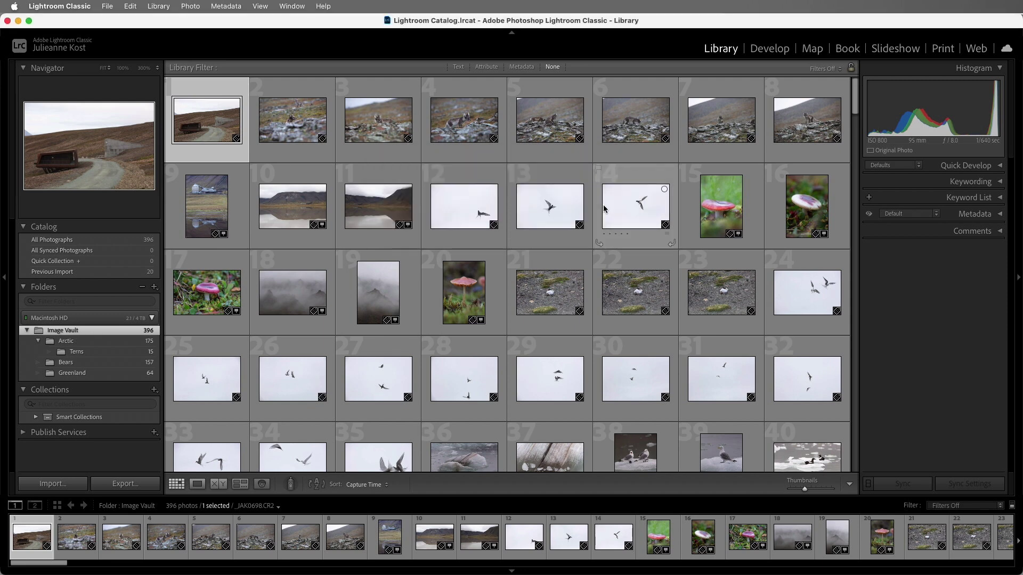
Create a 2023 folder inside Image Vault and add it to the catalog.
click(154, 287)
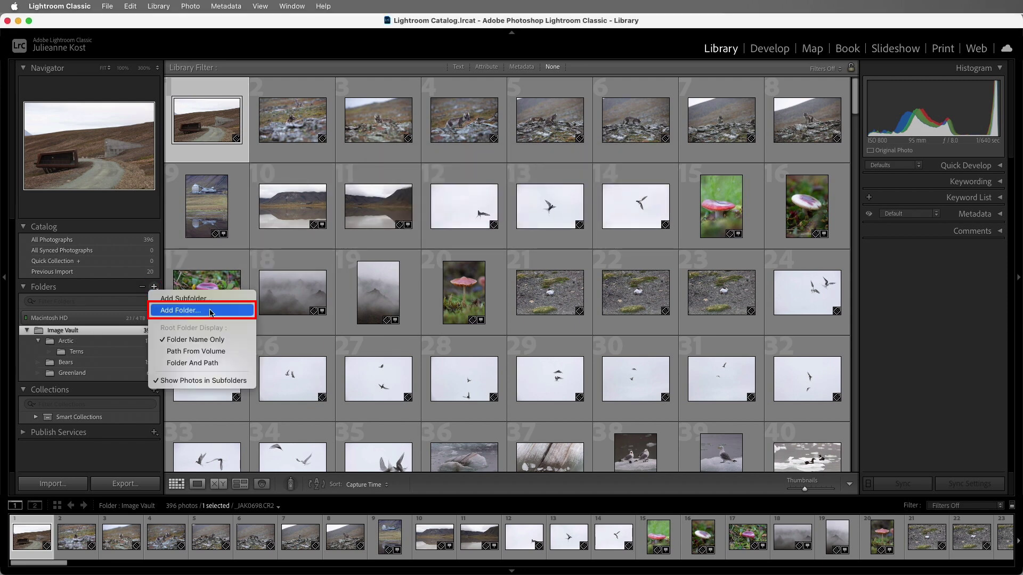
click(211, 311)
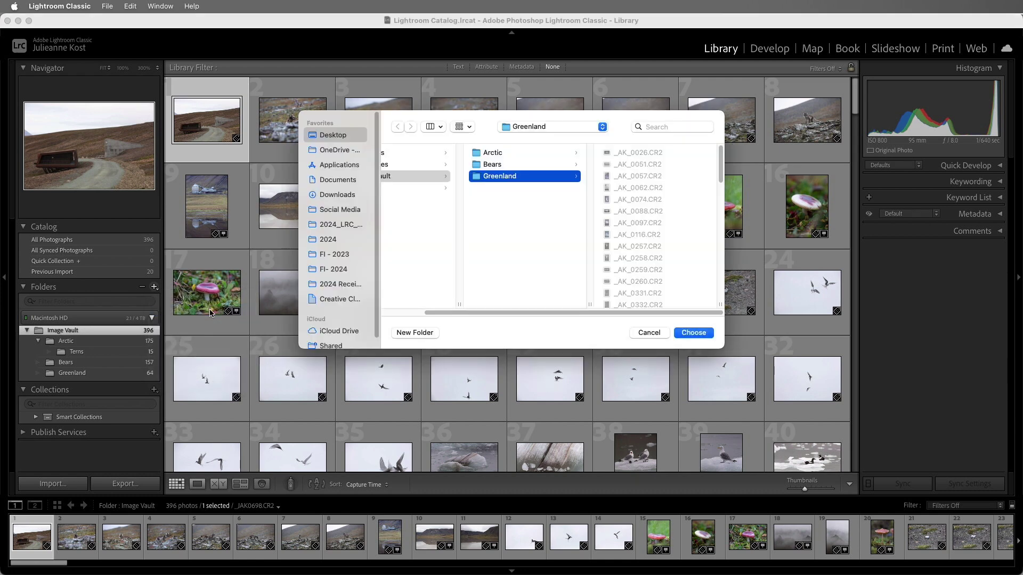
click(401, 180)
click(415, 333)
text(2023)
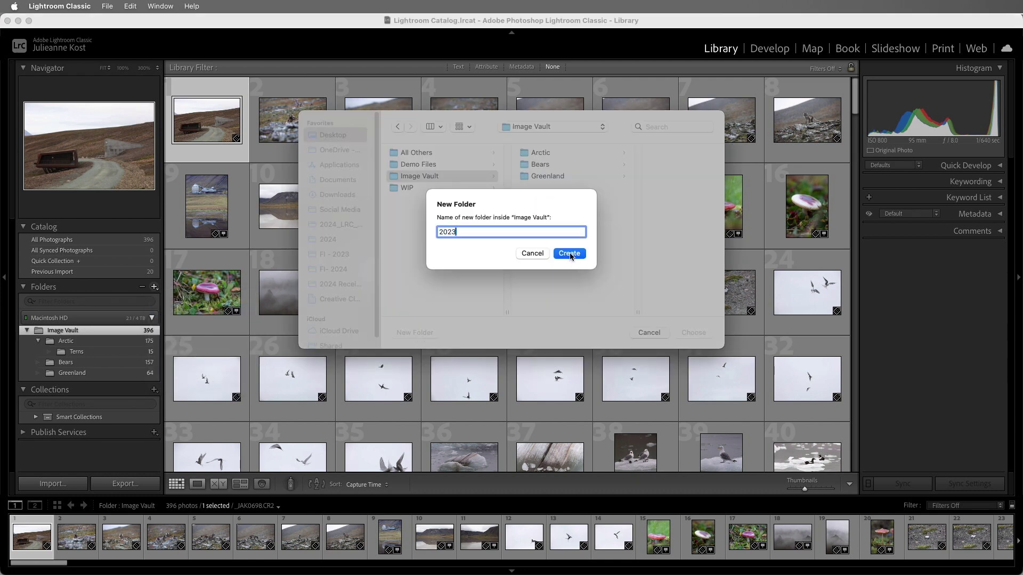
click(570, 254)
click(692, 334)
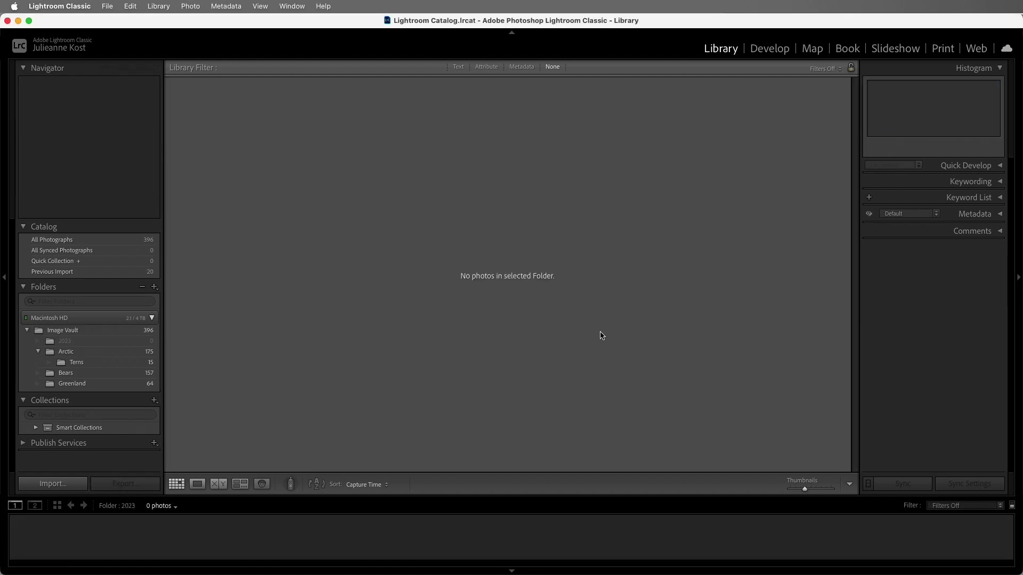
Move Arctic, Terns, Bears and Greenland into the 2023 folder.
click(74, 352)
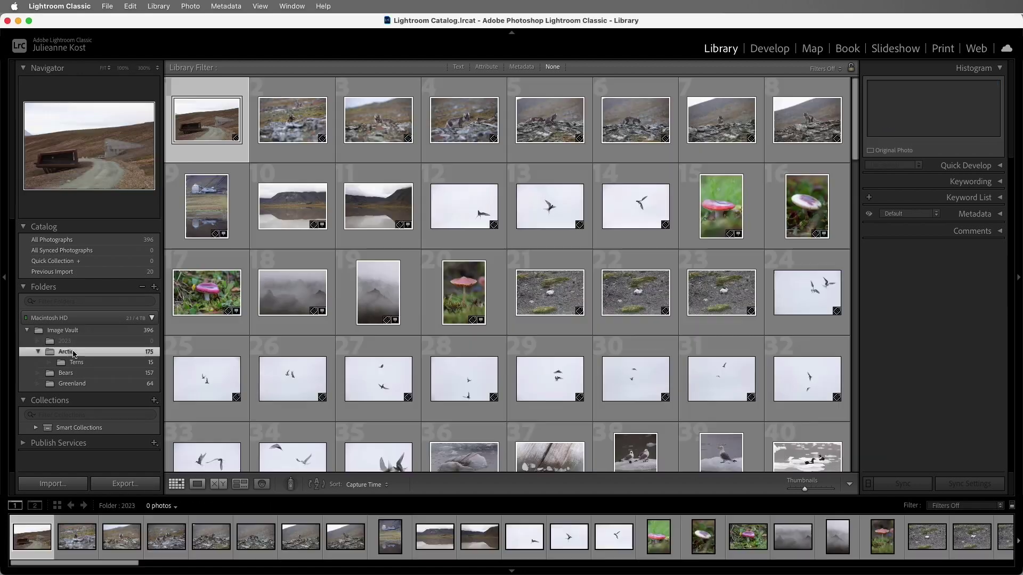
shift+click(72, 383)
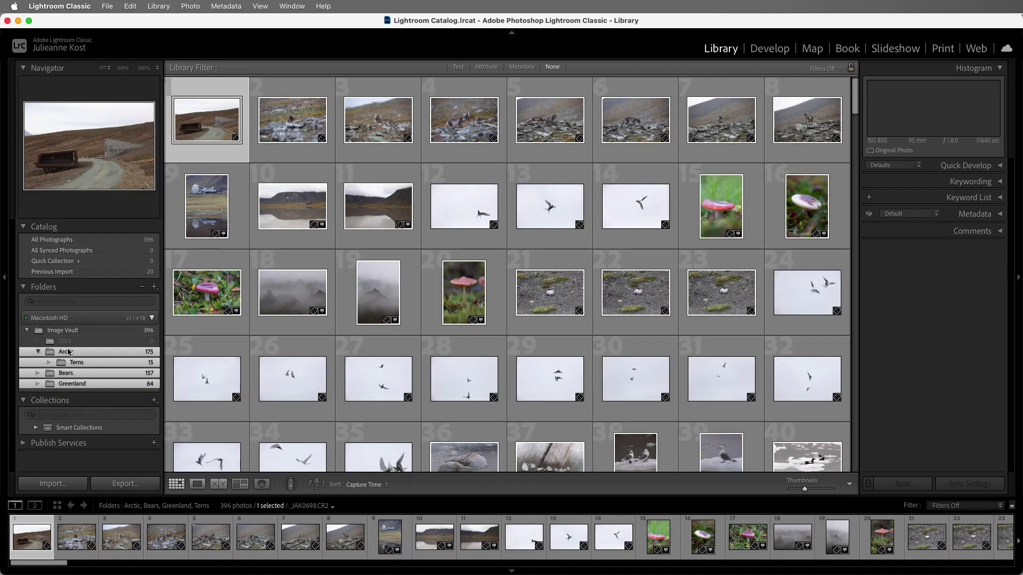
drag(68, 350, 68, 342)
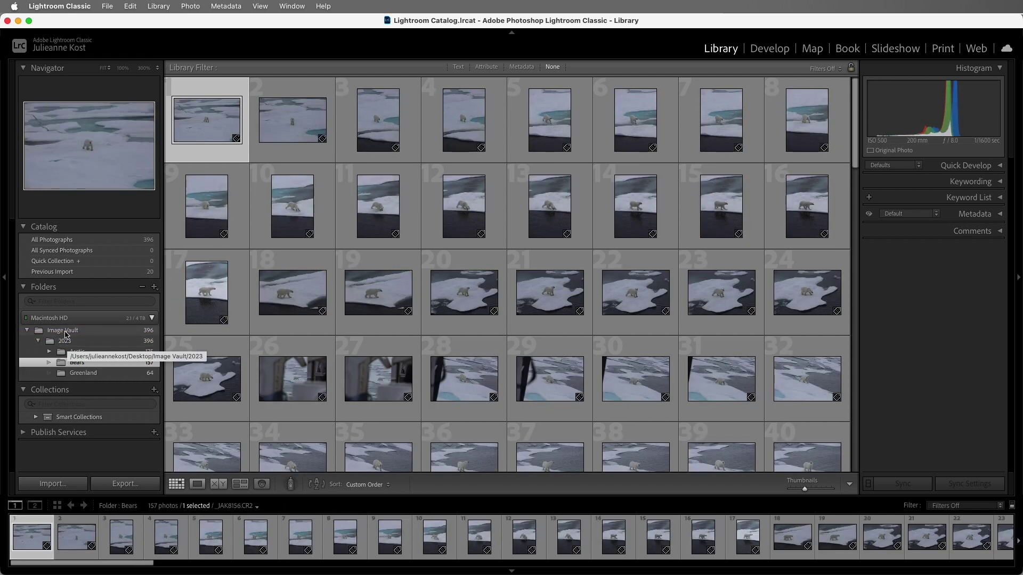
Filter the folder list by 'bears', clear the filter, and mark the Arctic folder as a favorite.
click(56, 302)
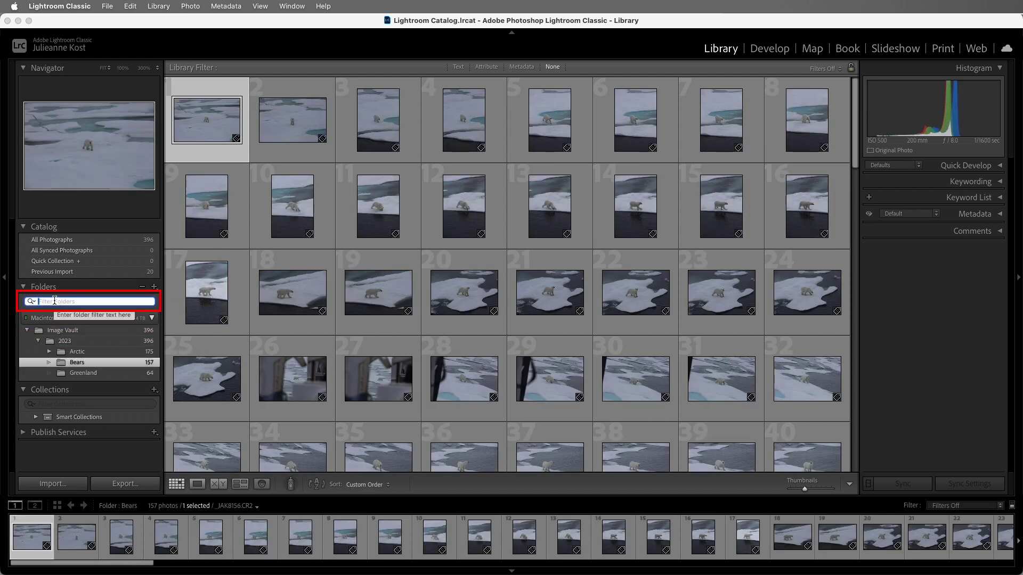
text(b)
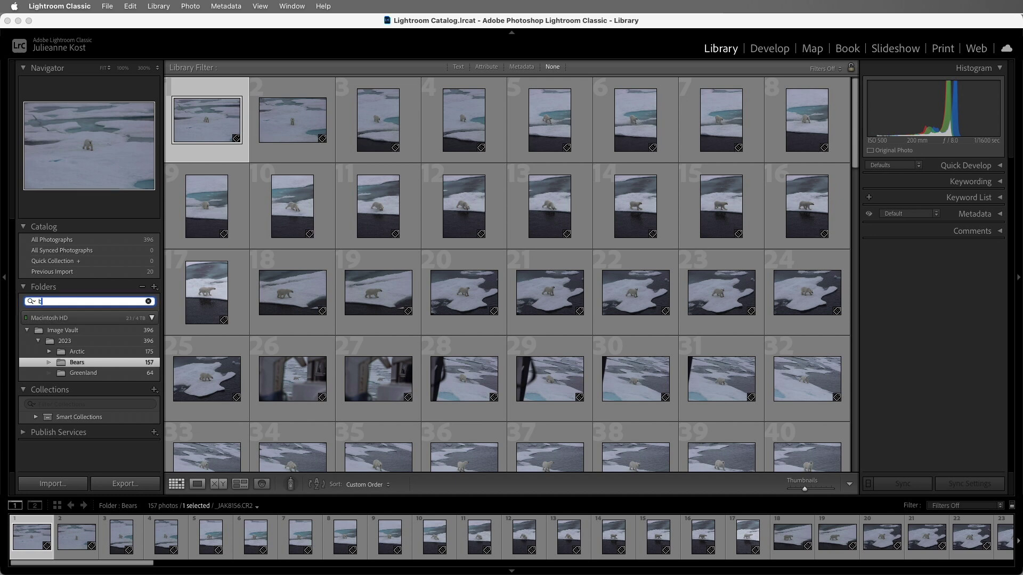
text(ears)
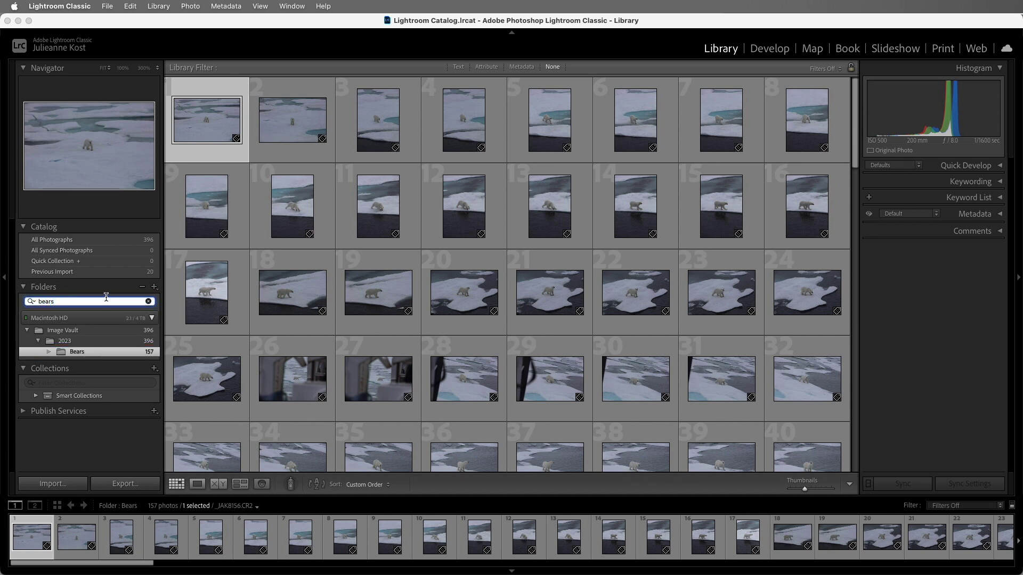
click(149, 302)
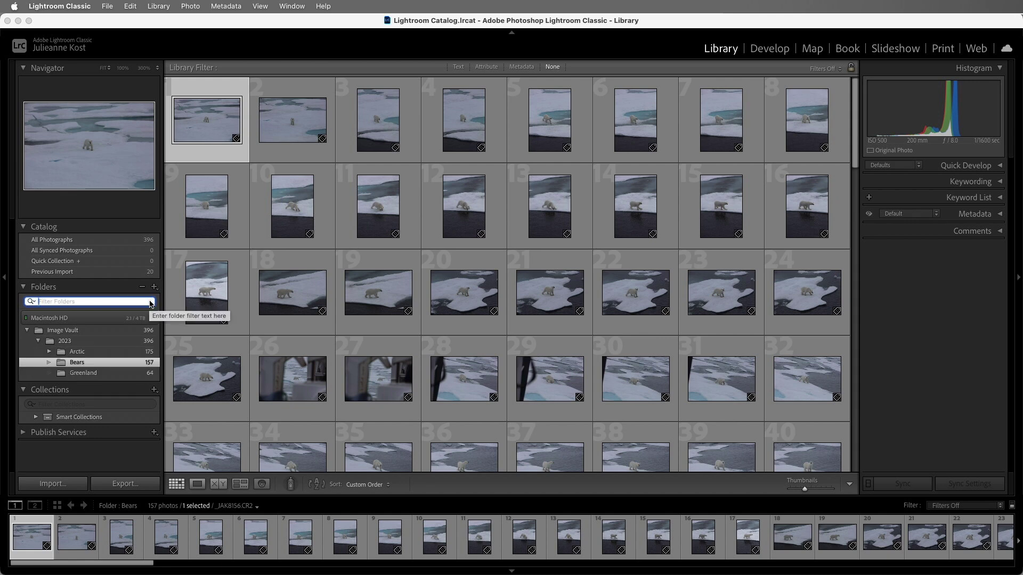
mouse_move(114, 356)
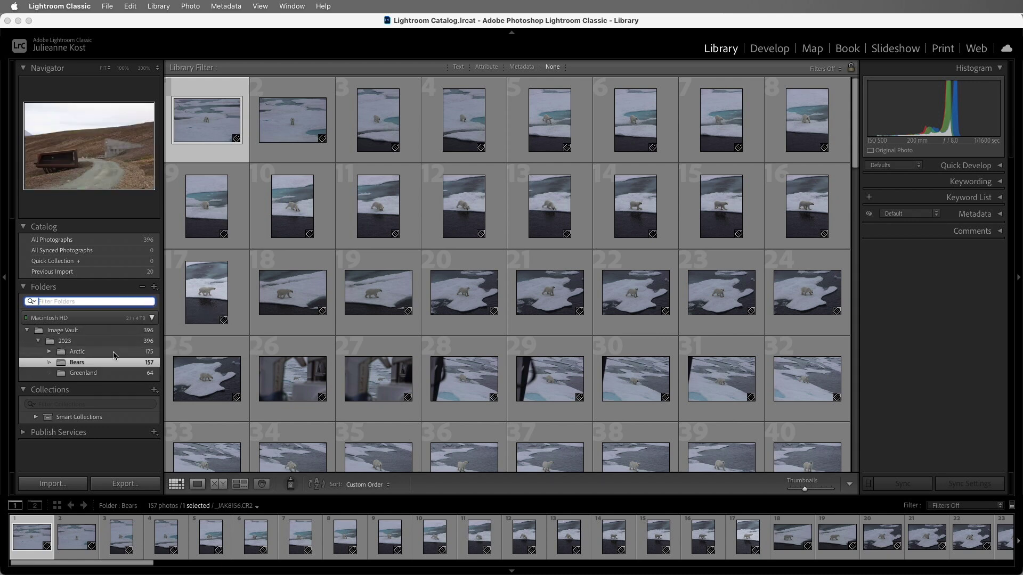
right_click(110, 354)
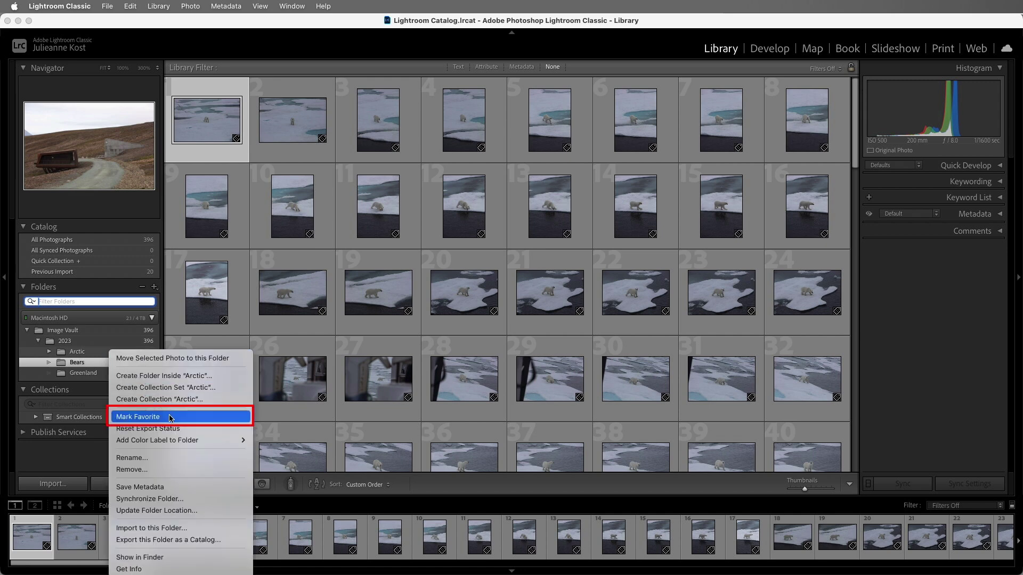
click(171, 417)
Give the Greenland folder a yellow color label.
click(107, 373)
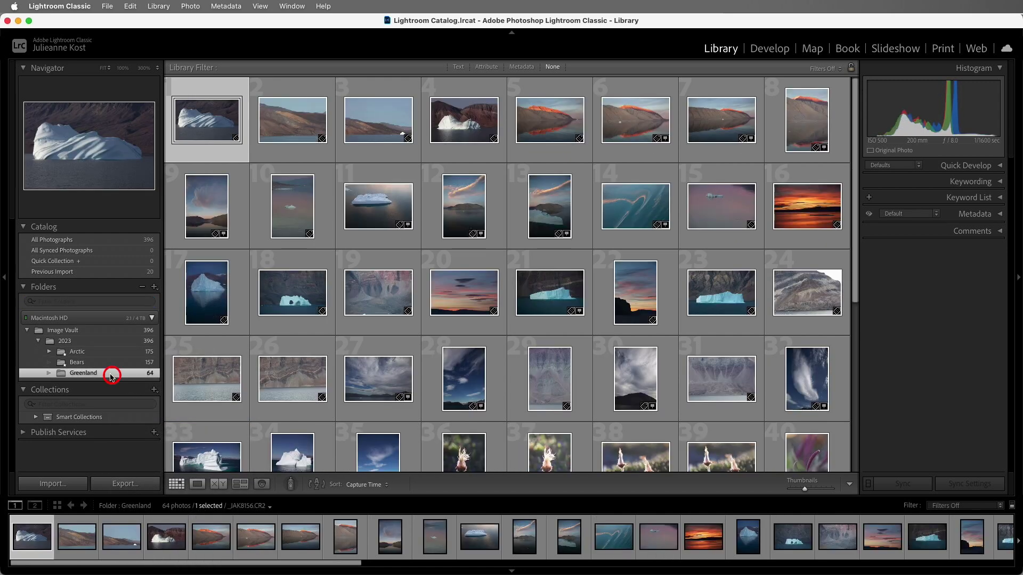
right_click(111, 376)
mouse_move(203, 435)
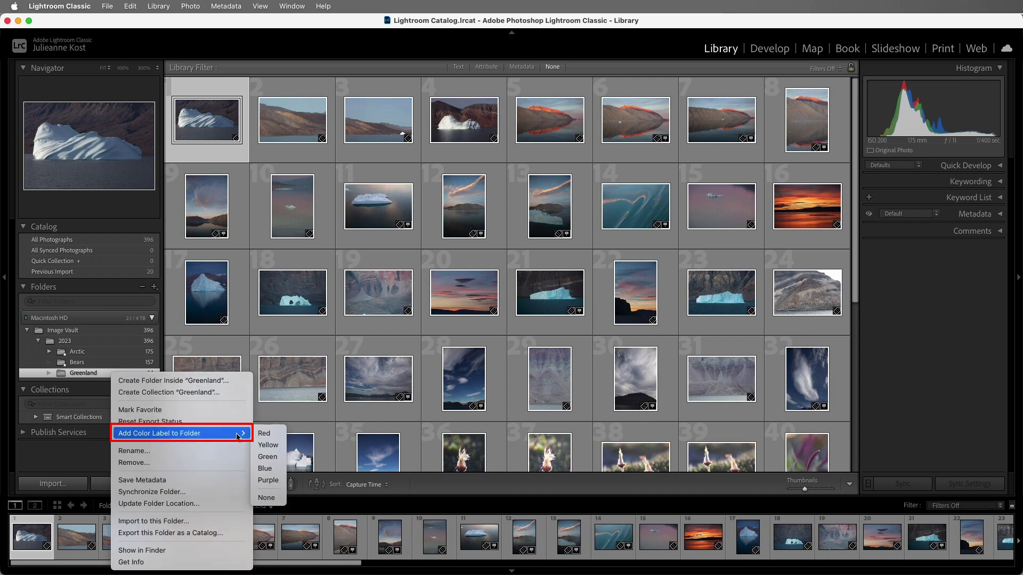
click(266, 445)
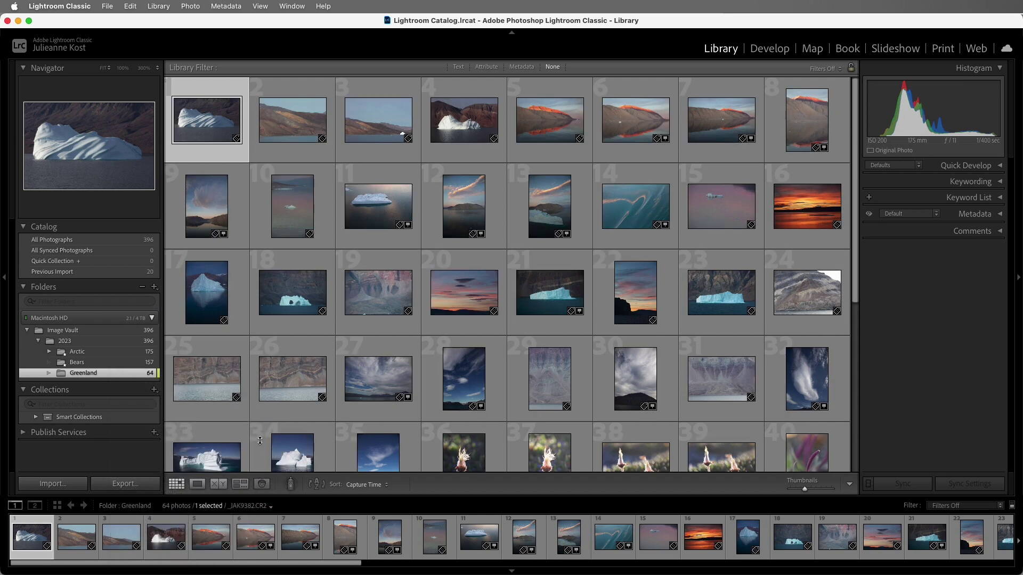
Show only favorite folders, then switch the folder filter back to All.
click(31, 302)
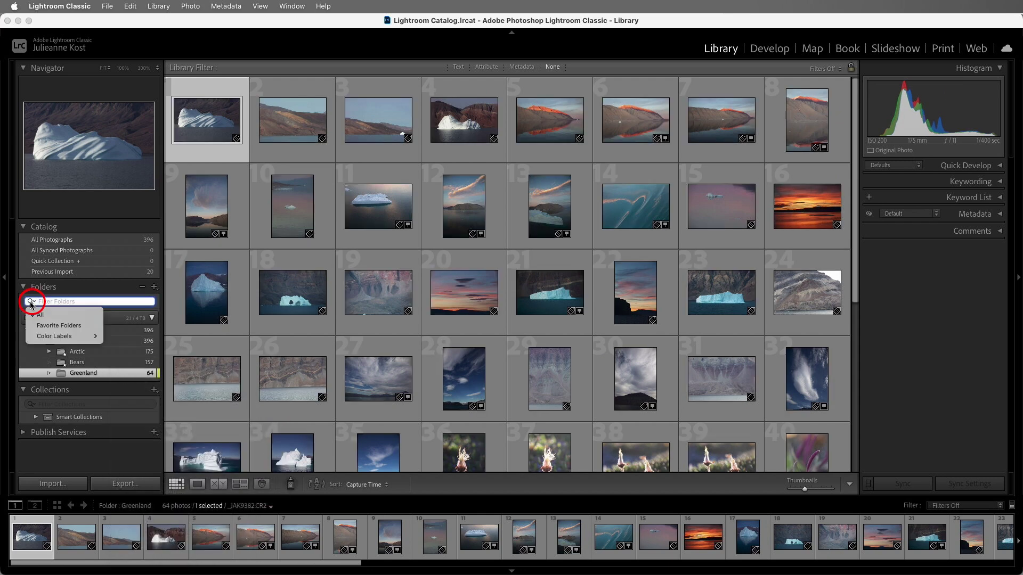
click(37, 325)
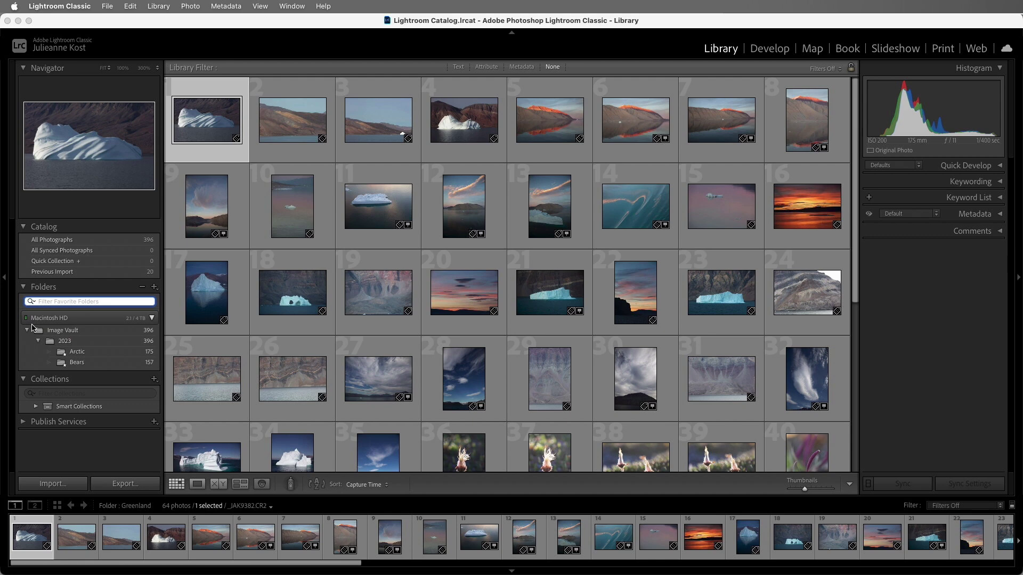
click(33, 302)
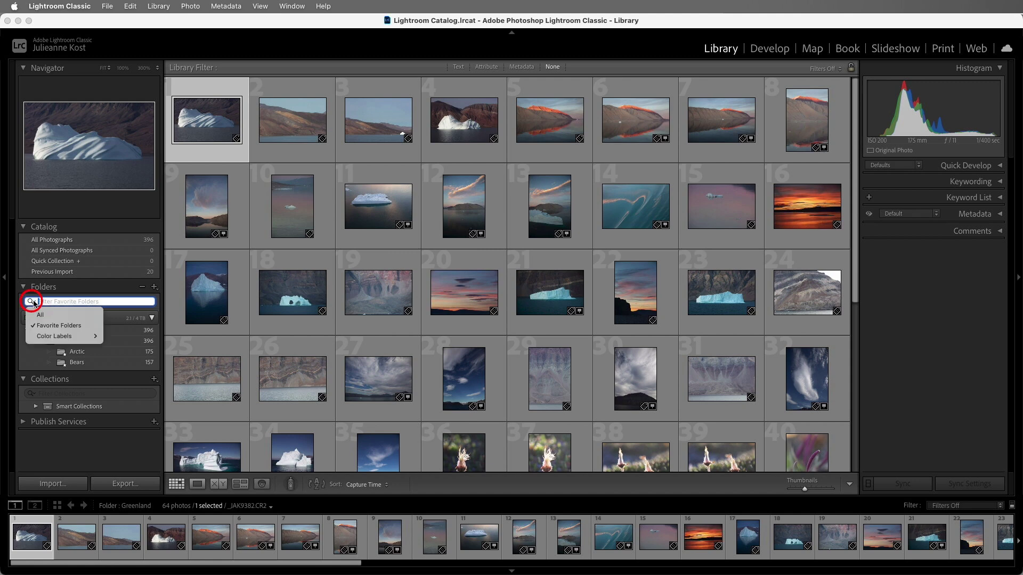
click(37, 315)
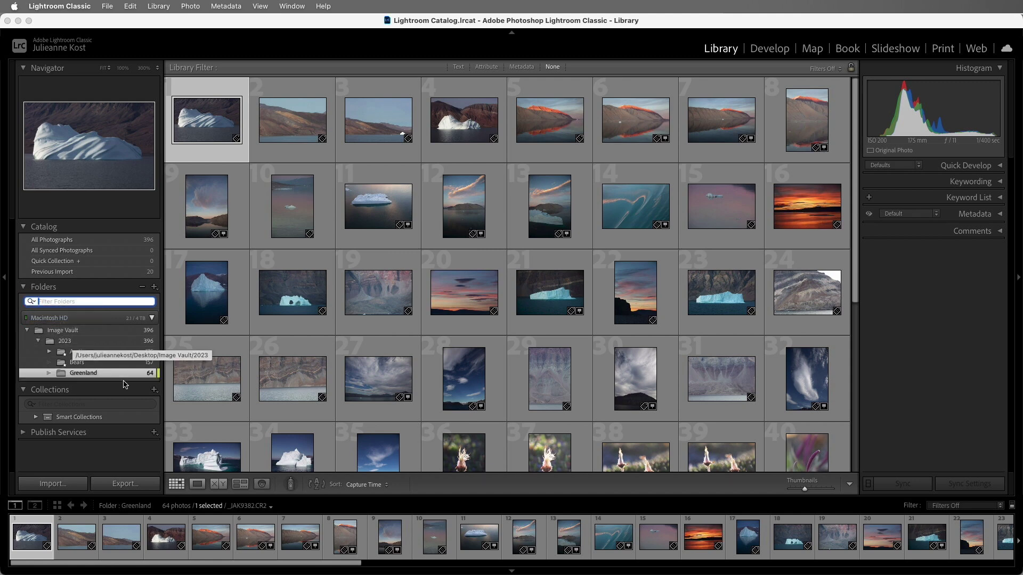
Sort the Greenland photos by aspect ratio in reversed direction.
click(363, 485)
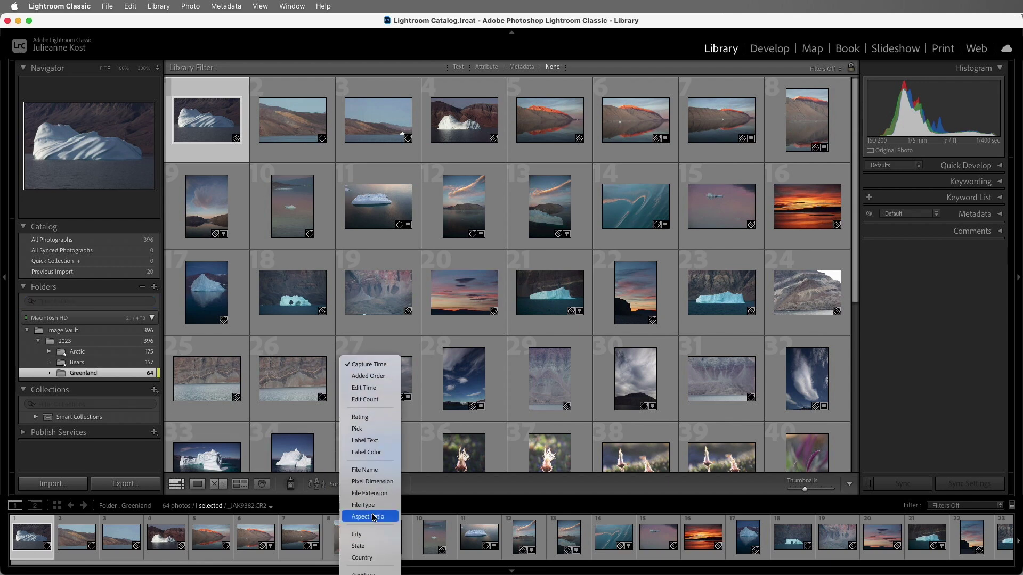
click(368, 517)
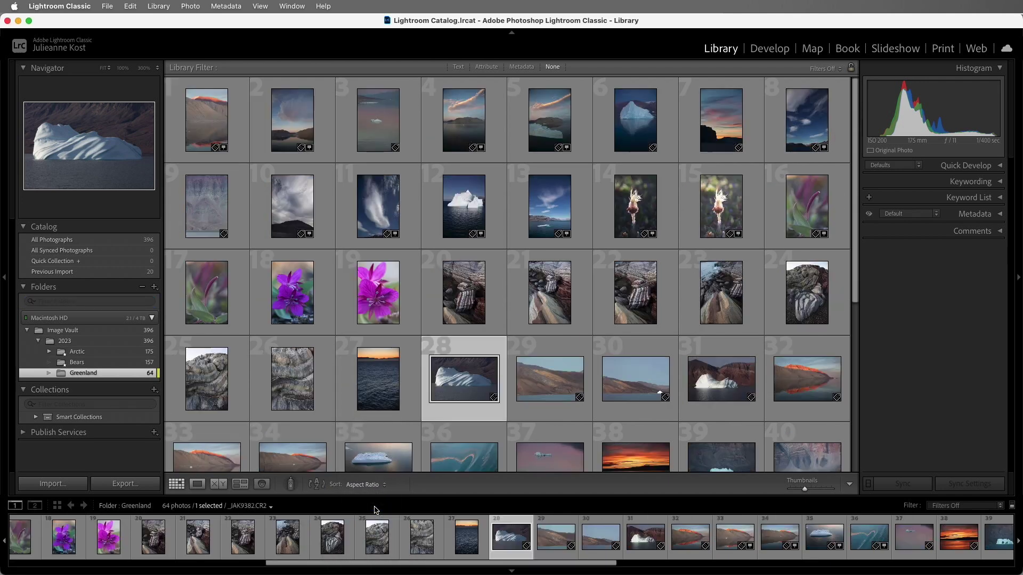
click(317, 485)
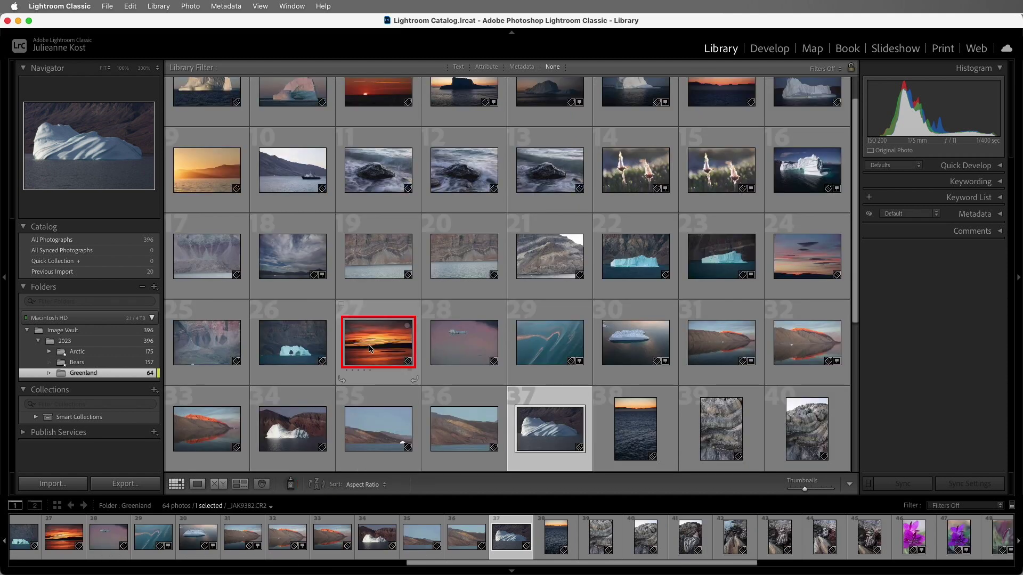
Drag the orange sunset photo into position 10 for a custom order, then show the Arctic folder.
drag(371, 349, 252, 178)
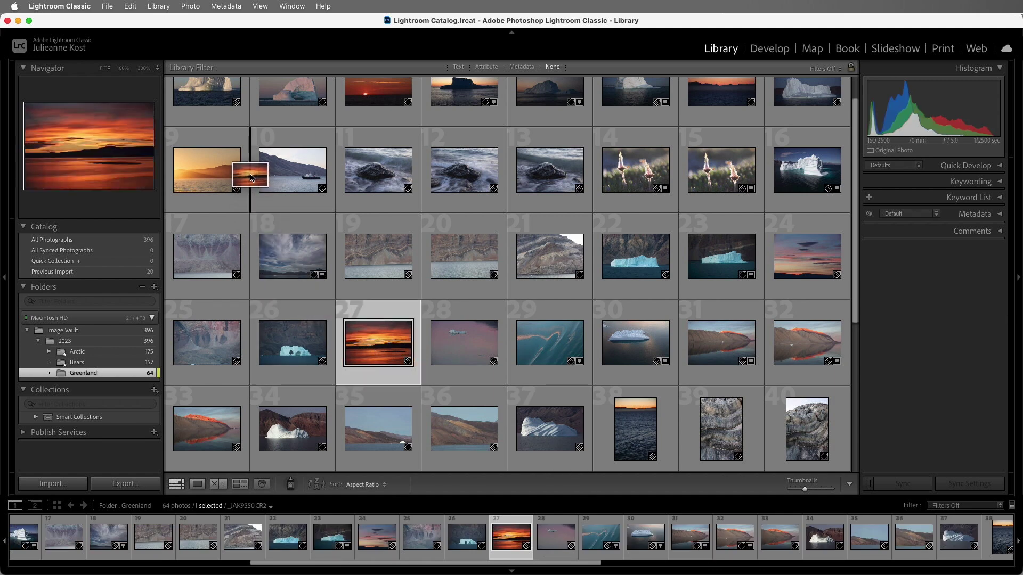
drag(252, 178, 252, 178)
drag(252, 178, 250, 178)
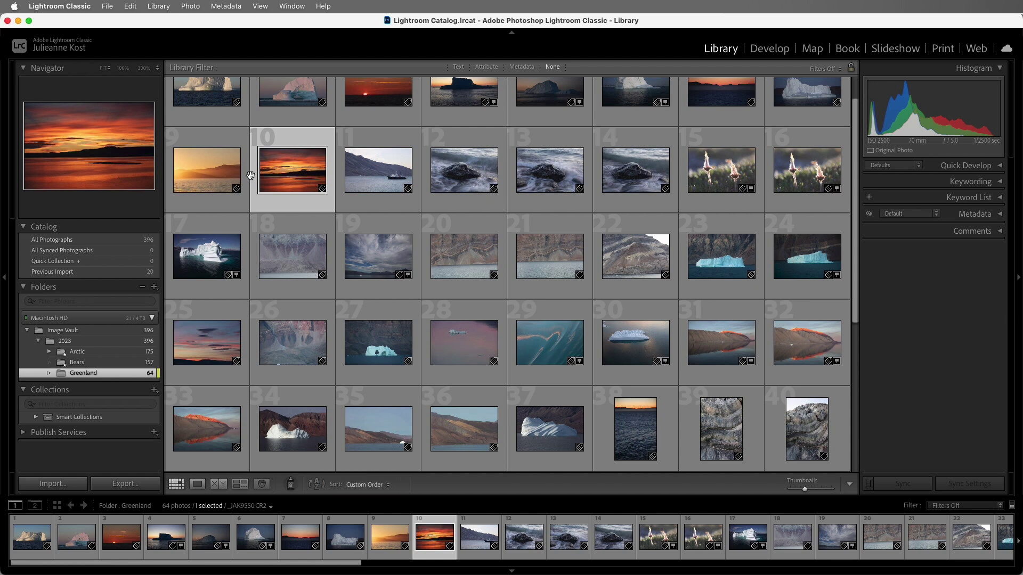
click(80, 351)
mouse_move(226, 307)
mouse_down()
mouse_move(233, 295)
mouse_move(440, 291)
mouse_up()
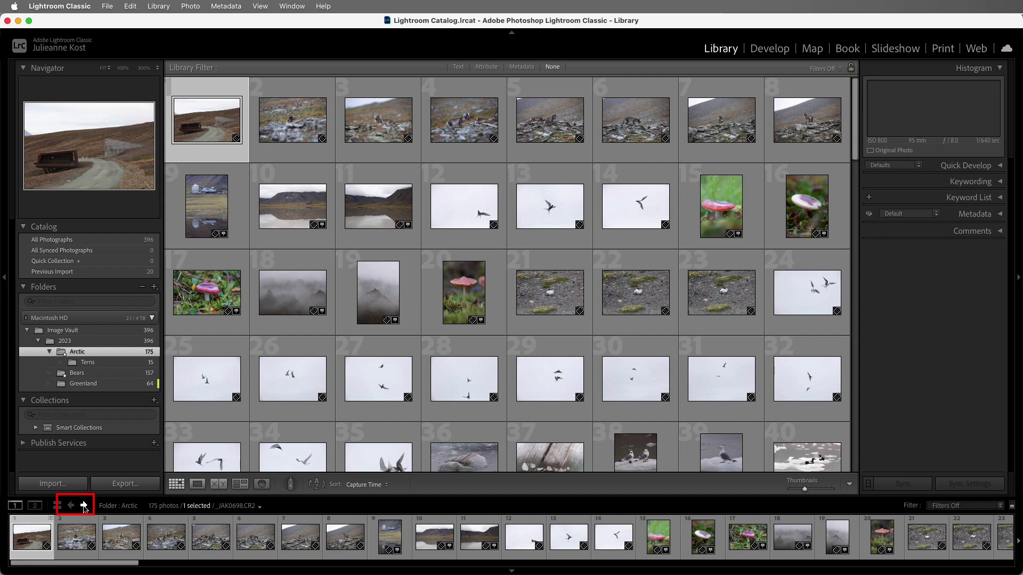
Go back to Greenland, then open Folder : Bears from the filmstrip's recent sources with temporarily enlarged thumbnails.
click(74, 507)
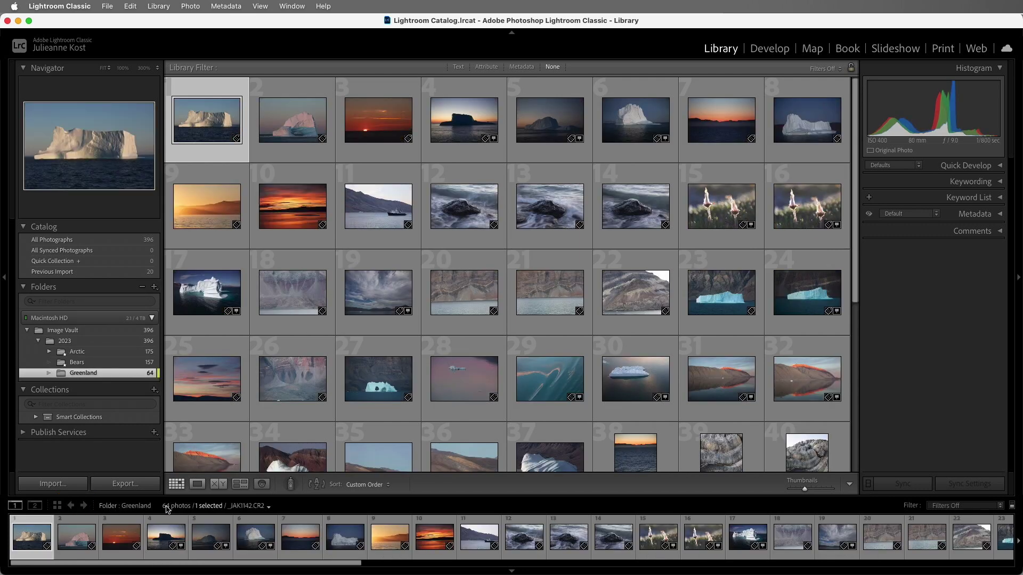
drag(271, 497, 280, 448)
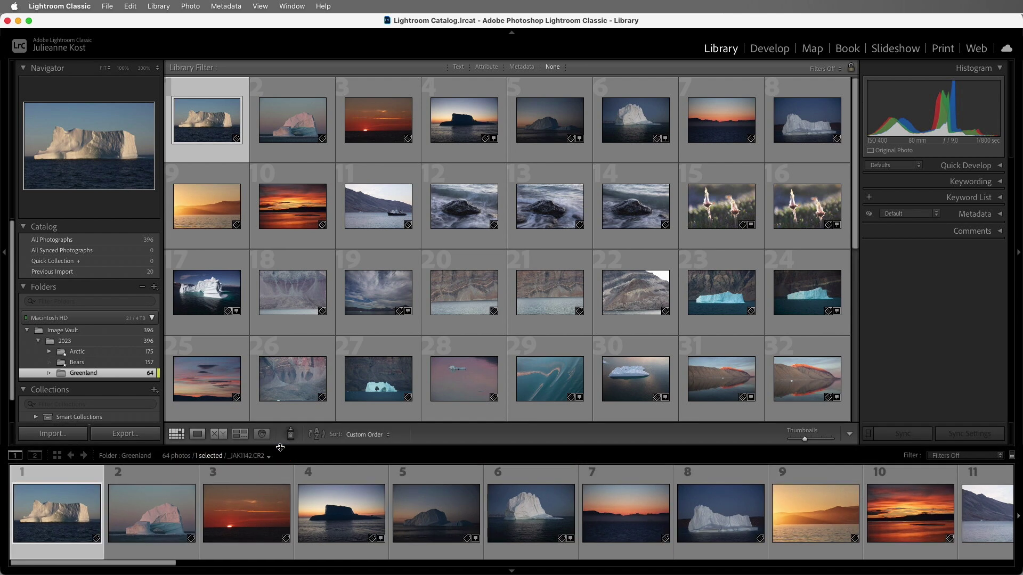
click(261, 457)
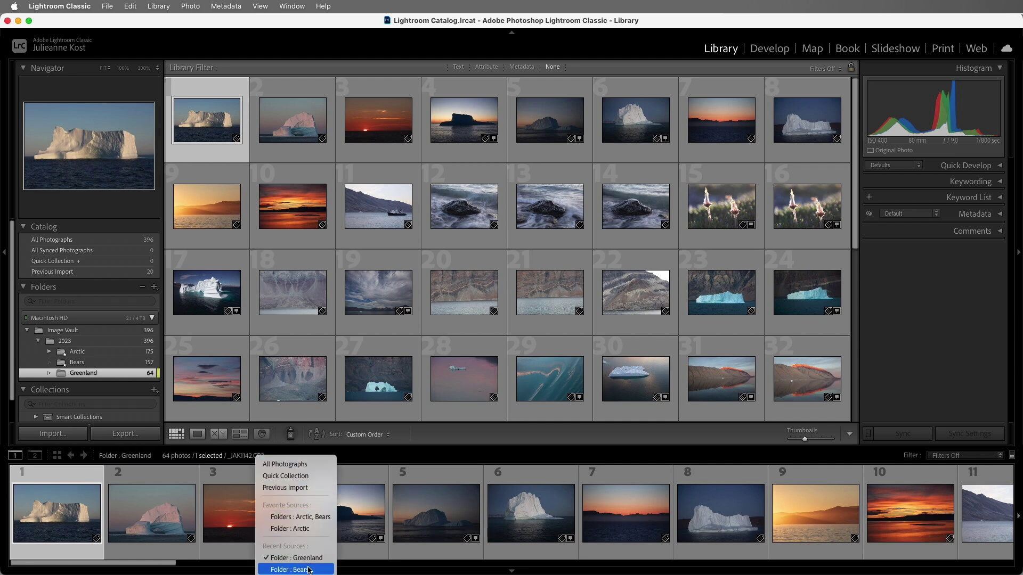
click(309, 570)
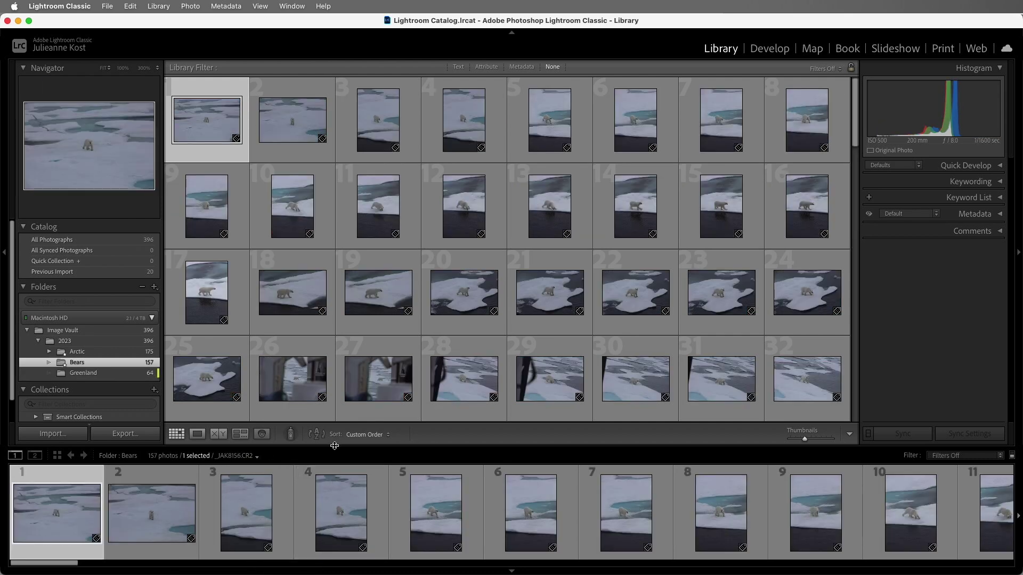
drag(334, 446, 319, 504)
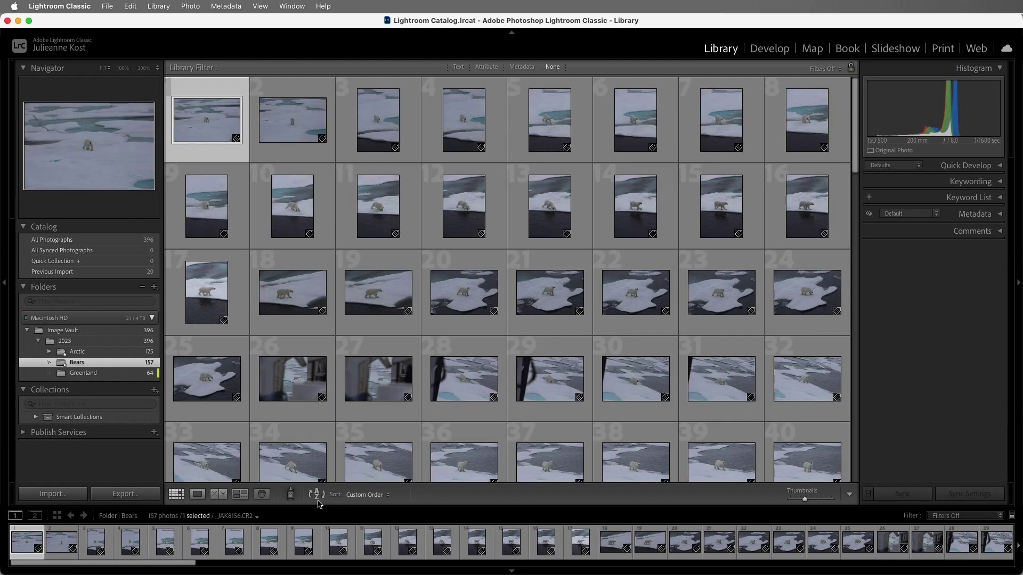